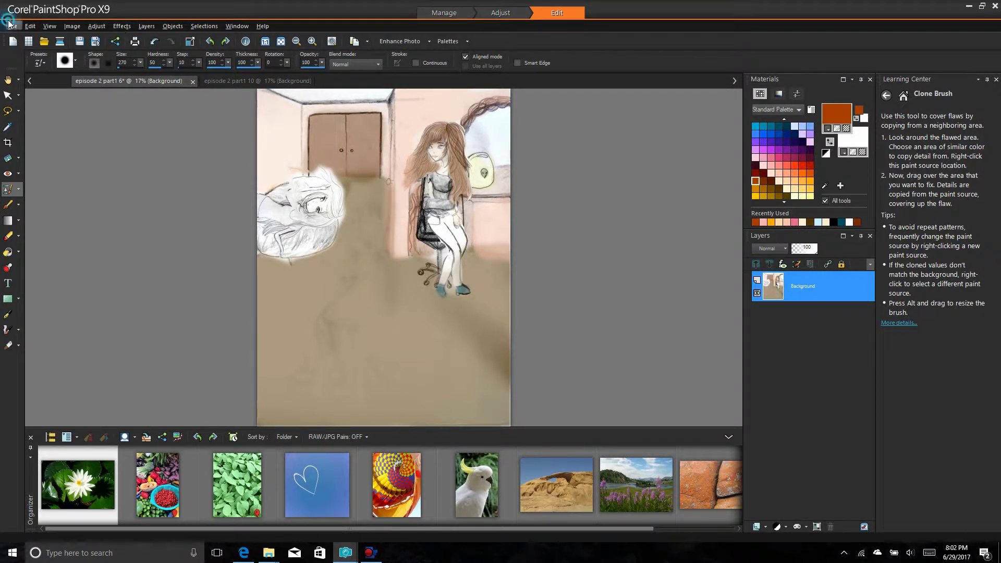
Save the changes to the episode 2 part1 6 drawing.
key(ctrl+s)
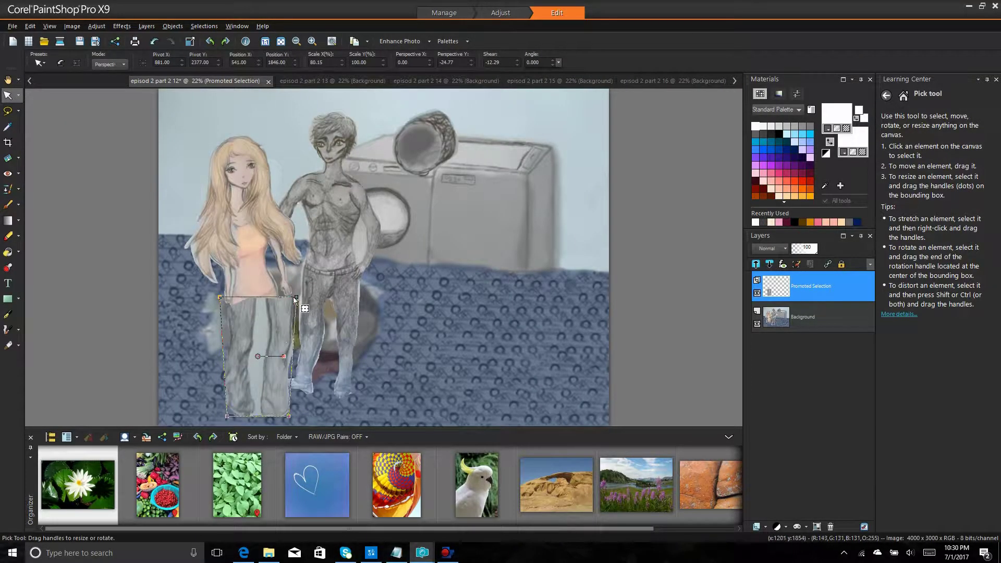
Shrink, skew and reposition the grey lower-leg layer so it fits beneath the blonde woman's thighs in episod 2 part 2 12.
drag(293, 298, 287, 300)
drag(289, 416, 289, 403)
drag(228, 416, 231, 400)
mouse_move(263, 331)
mouse_down()
mouse_move(263, 352)
mouse_move(282, 330)
mouse_move(271, 343)
mouse_up()
drag(287, 421, 287, 417)
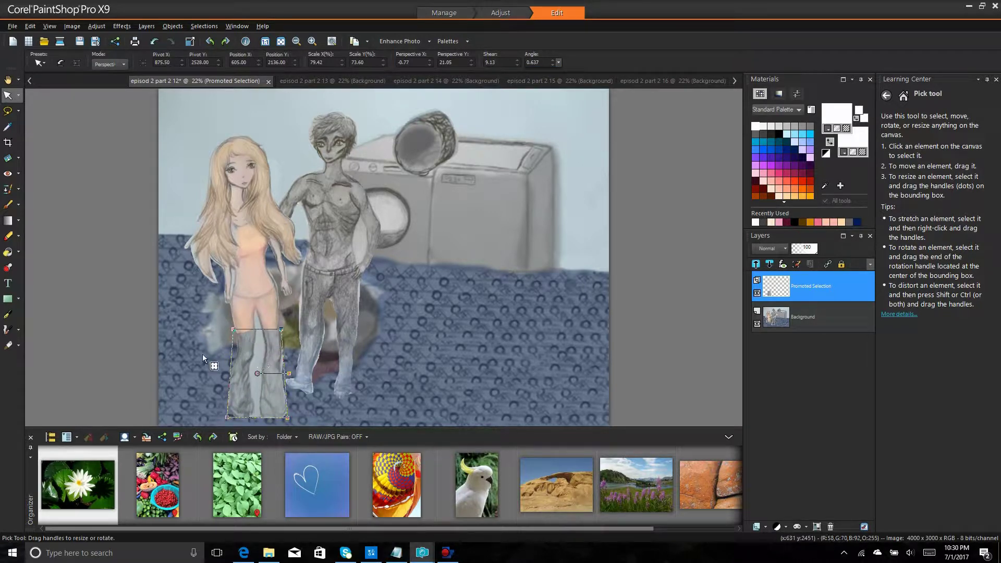
Save episod 2 part 2 12 as a merged image and close it.
click(9, 27)
click(34, 126)
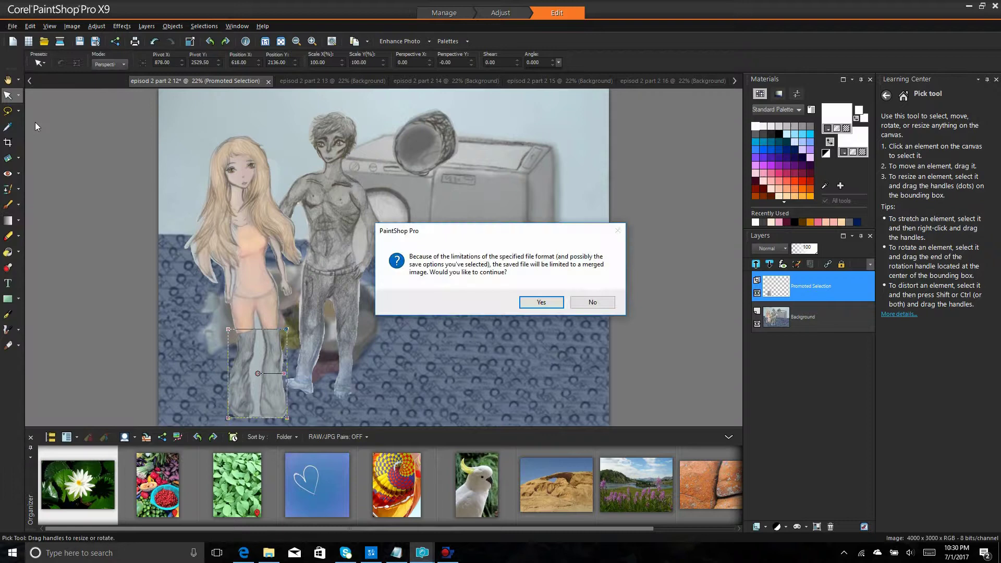
click(553, 302)
click(269, 82)
Paste the copied grey legs as a new selection below the woman's torso in episod 2 part 2 13.
click(29, 26)
click(86, 180)
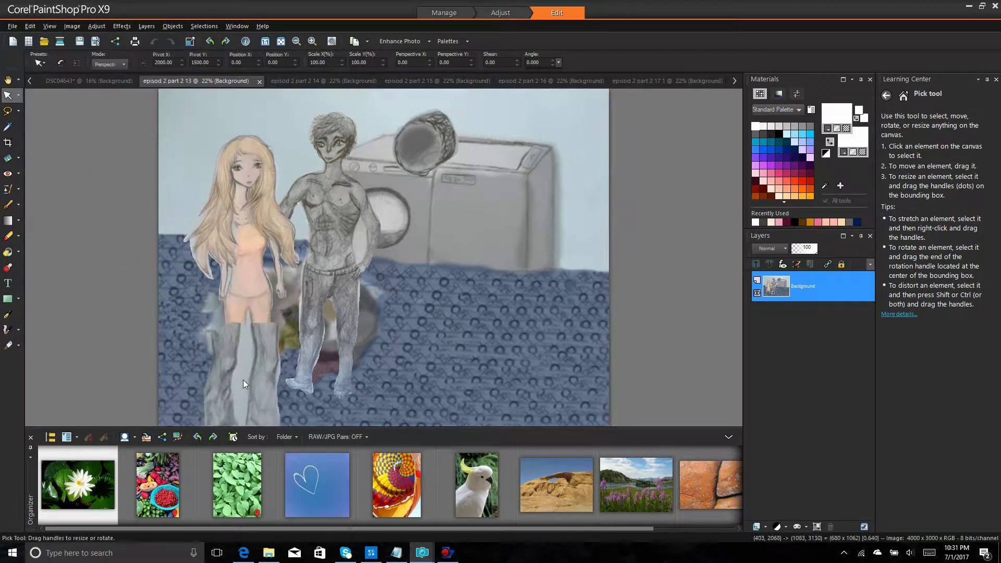
click(252, 354)
click(227, 398)
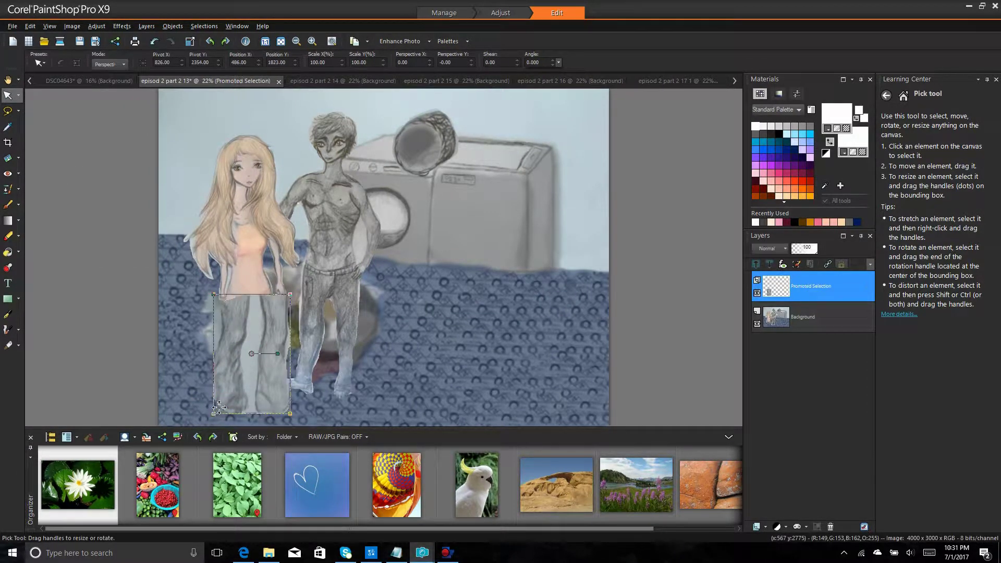
Narrow, shorten and skew the pasted legs so they line up beneath the woman's thighs.
drag(227, 397, 235, 401)
drag(292, 305, 258, 343)
drag(283, 415, 267, 407)
drag(207, 412, 223, 411)
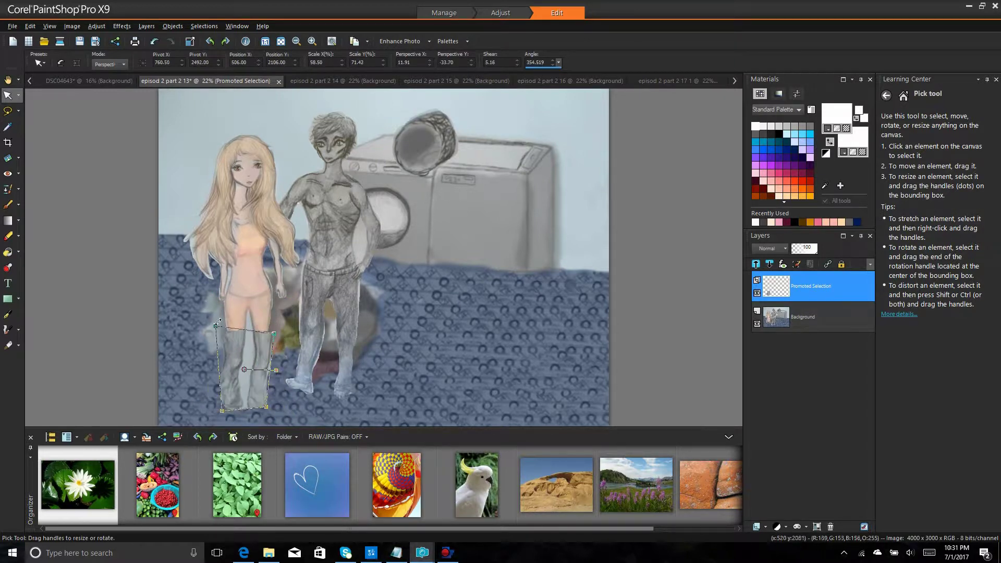
drag(215, 327, 220, 326)
Save episod 2 part 2 13 as a merged image.
click(12, 26)
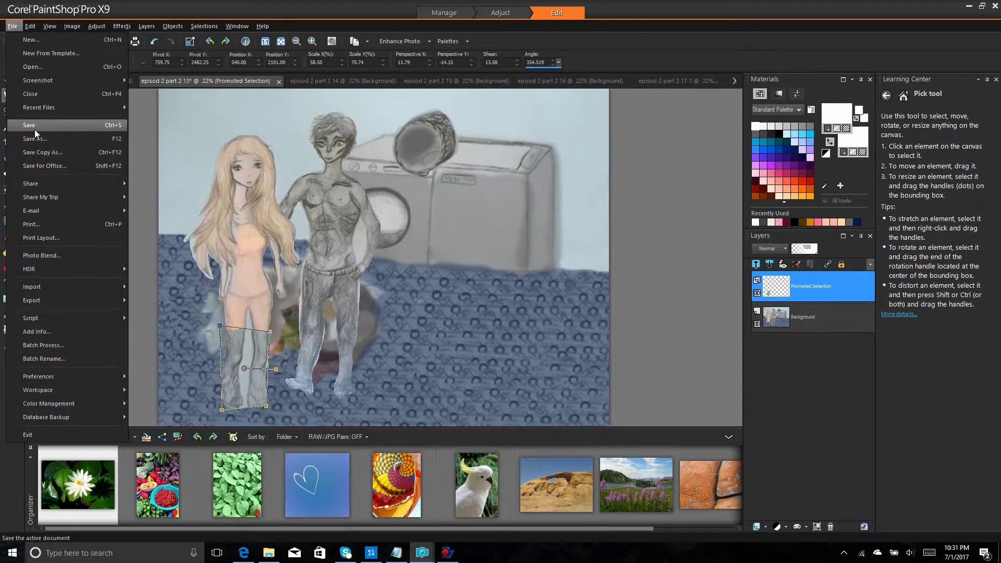
click(35, 126)
click(548, 302)
Copy the reshaped legs layer from episod 2 part 2 13.
click(347, 79)
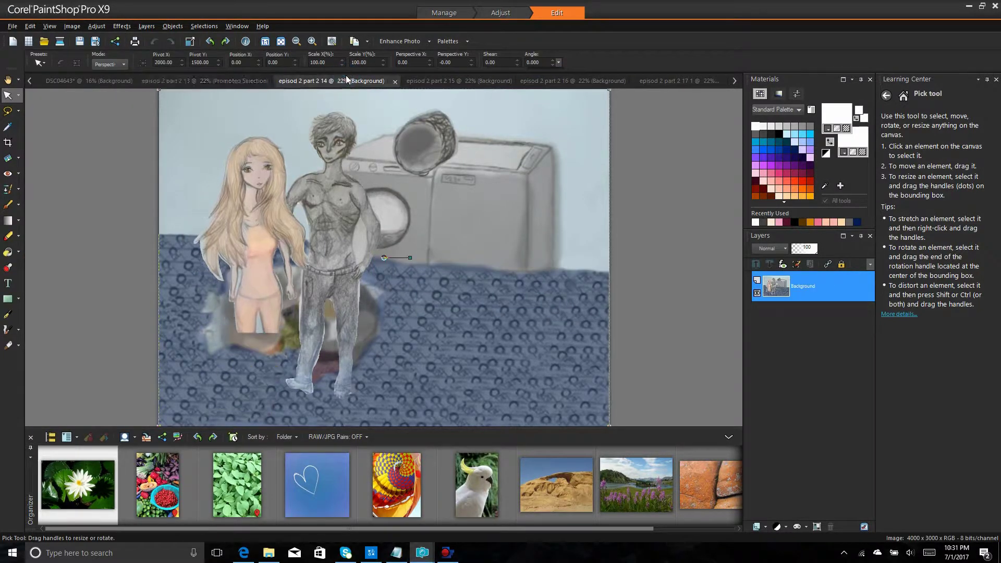
click(196, 85)
click(31, 26)
click(48, 125)
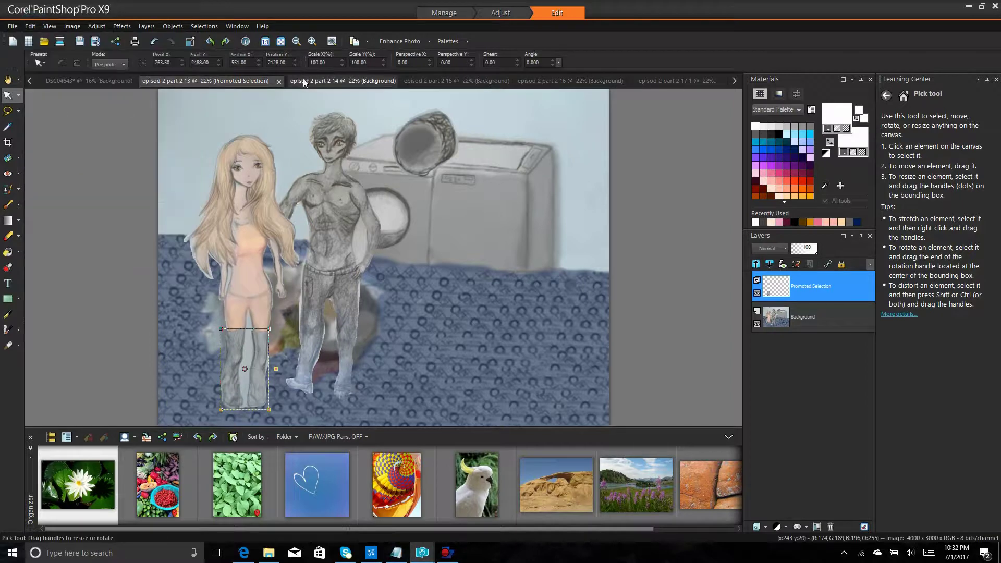
Paste the legs as a new selection beneath the woman's thighs in episod 2 part 2 14 and save it as a merged image.
click(302, 79)
click(31, 26)
click(71, 179)
click(256, 370)
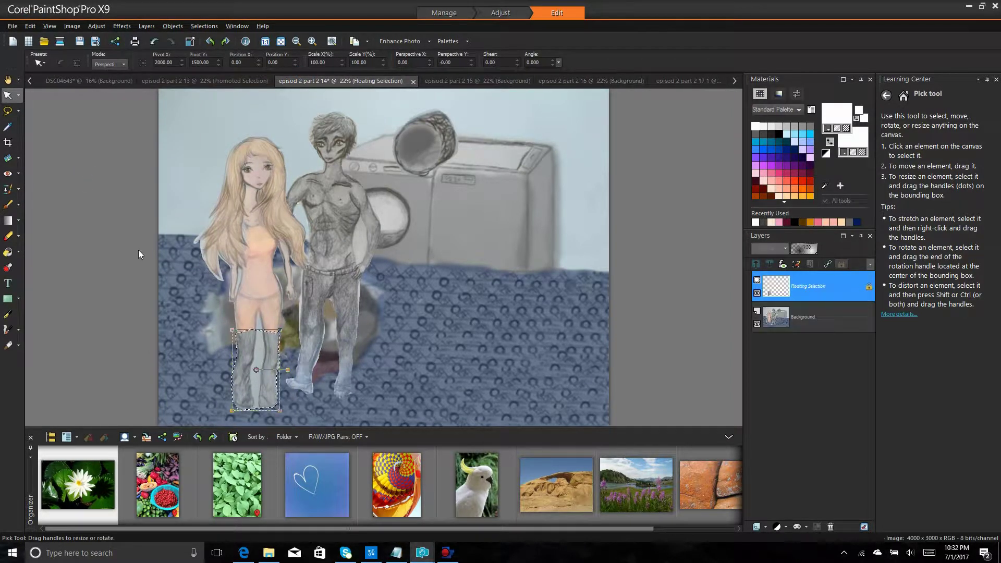
click(12, 26)
click(28, 123)
click(541, 302)
Place the copied legs as a new selection under the woman's thighs in episod 2 part 2 15 and save it merged.
click(470, 81)
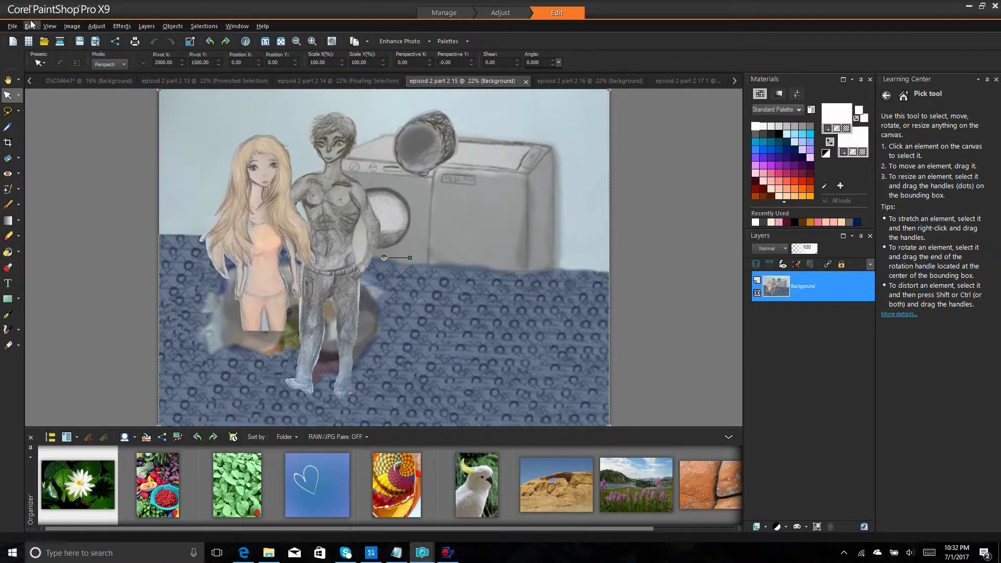
click(261, 368)
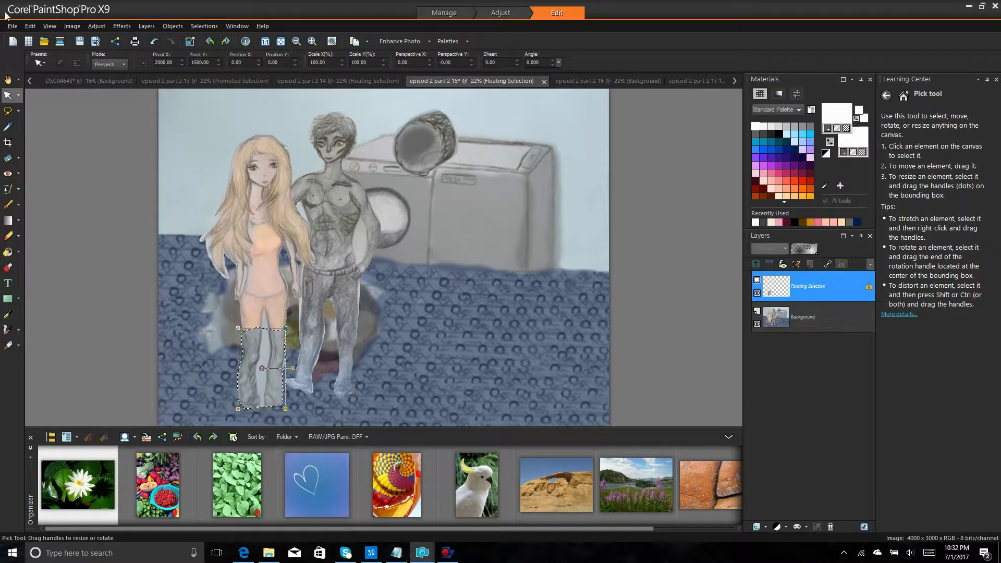
click(13, 26)
click(42, 121)
click(541, 302)
Paste the legs as a new selection beneath the woman's thighs in episod 2 part 2 16 and save it as a merged image.
click(592, 81)
click(30, 26)
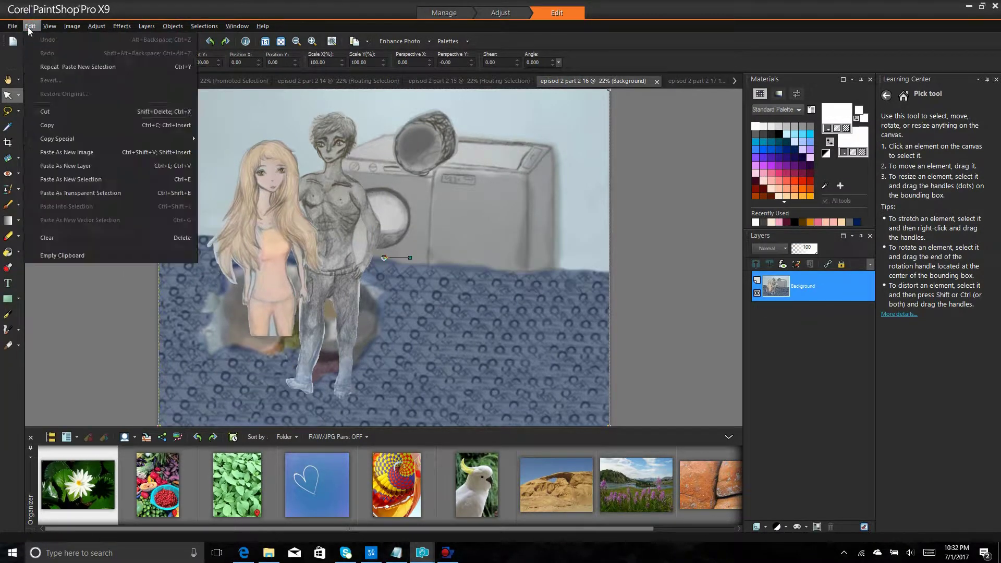
click(68, 179)
click(269, 373)
click(15, 26)
click(52, 122)
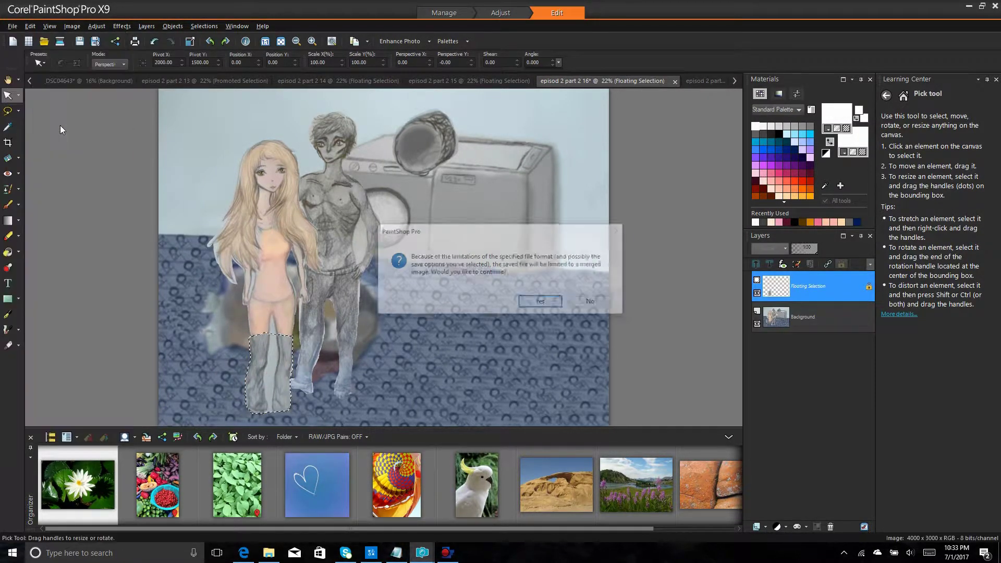
click(541, 301)
Paste the legs as a new selection beneath the woman's thighs in episod 2 part 2 17 1 and save it as a merged image.
click(702, 81)
click(32, 26)
click(88, 178)
key(ctrl+e)
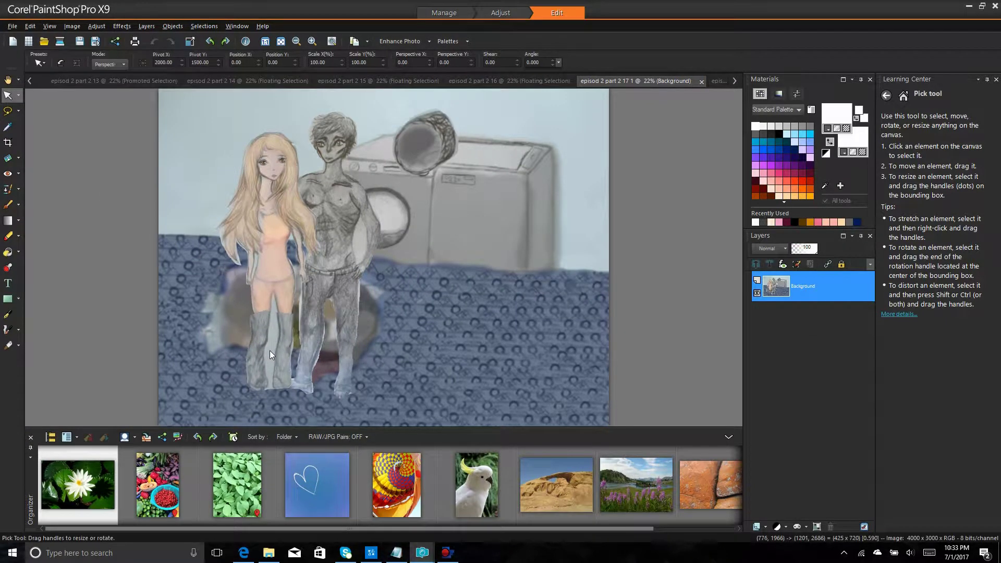
click(271, 351)
click(13, 26)
click(42, 120)
click(540, 301)
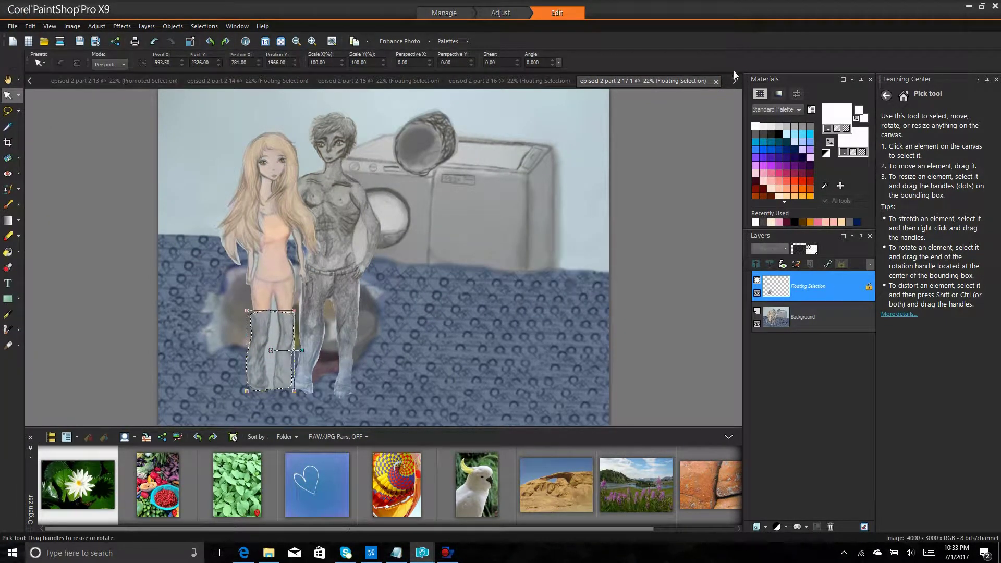
Paste the legs beneath the woman's thighs in episod 2 part 2 17 2, promote them to a layer and stretch them slightly taller.
click(735, 81)
click(387, 80)
click(30, 26)
click(81, 179)
key(ctrl+e)
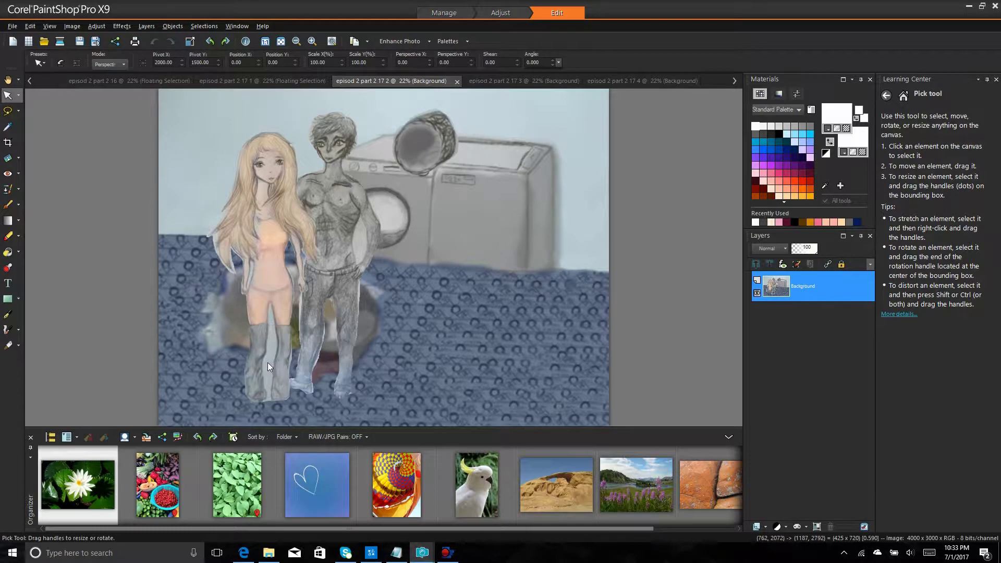
click(268, 362)
key(ctrl+shift+p)
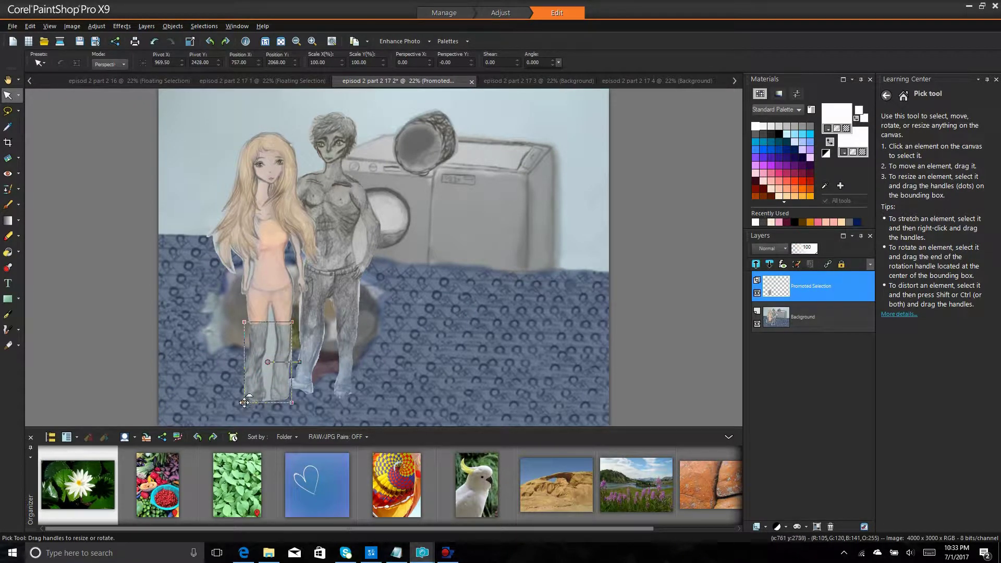
drag(245, 403, 245, 406)
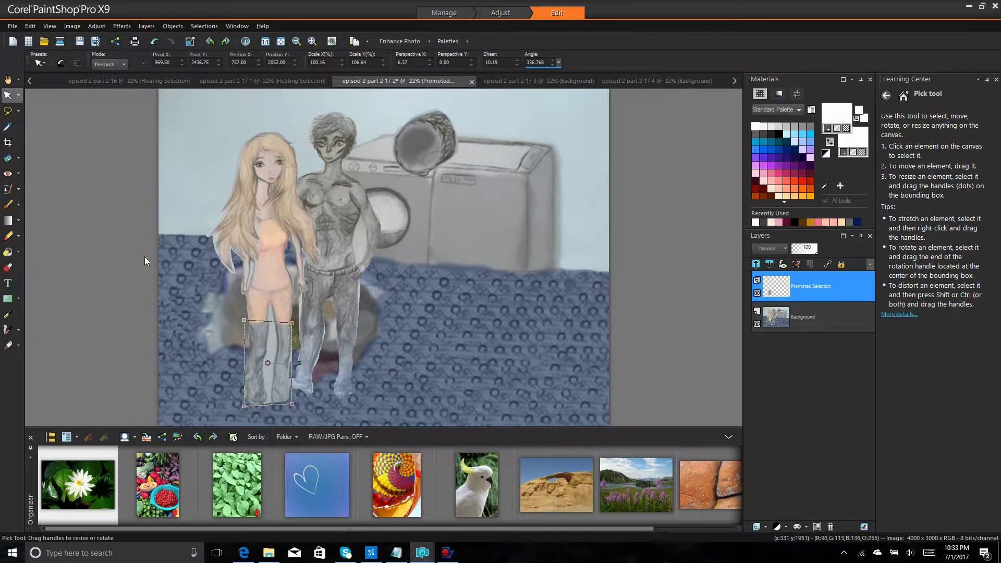
Save episod 2 part 2 17 2 as a merged image and copy its stretched legs layer.
click(12, 27)
click(33, 122)
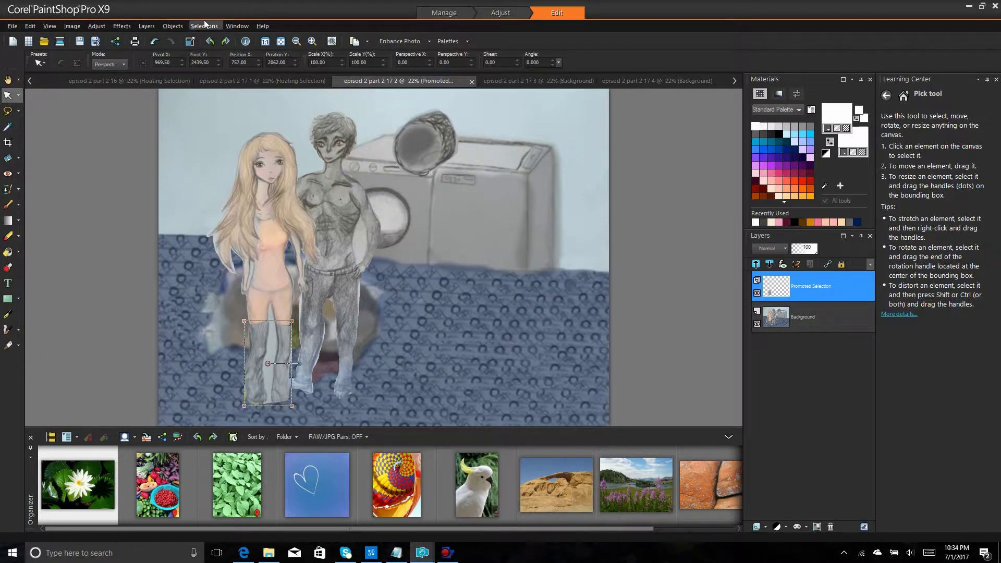
click(30, 26)
click(61, 128)
Paste the stretched legs as a new selection beneath the woman's thighs in episod 2 part 2 17 3 and save it merged.
click(551, 82)
click(30, 26)
click(68, 181)
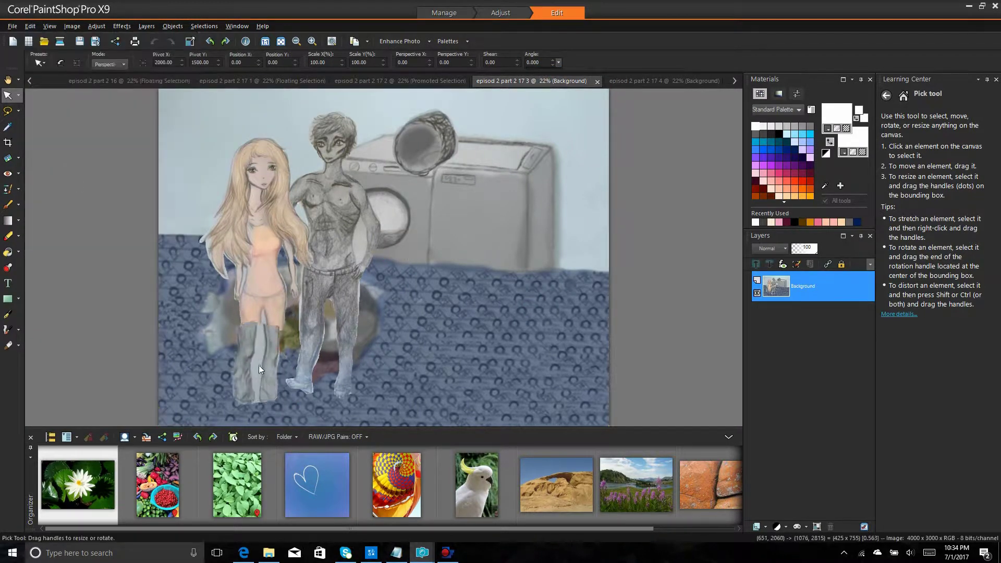
click(261, 368)
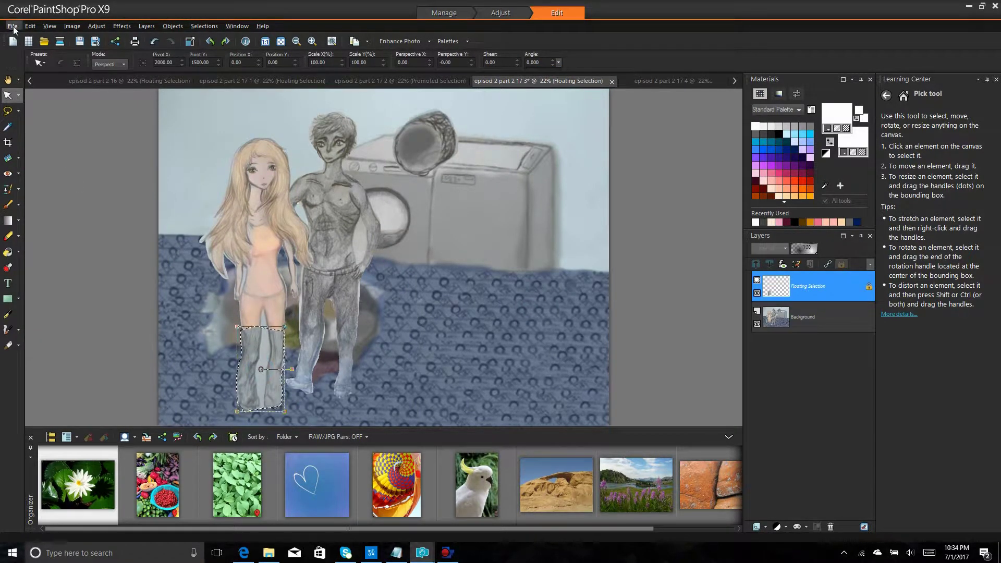
click(13, 27)
click(32, 124)
click(539, 301)
Paste the legs into episod 2 part 2 17 4, nudge them up against the woman's thighs and save it as a merged image.
click(673, 81)
click(31, 26)
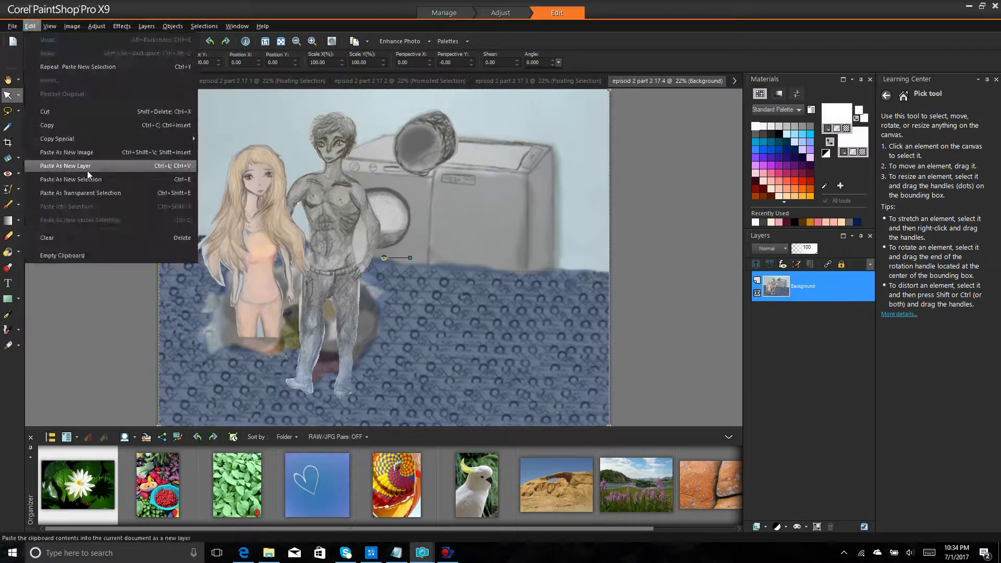
click(87, 170)
click(257, 375)
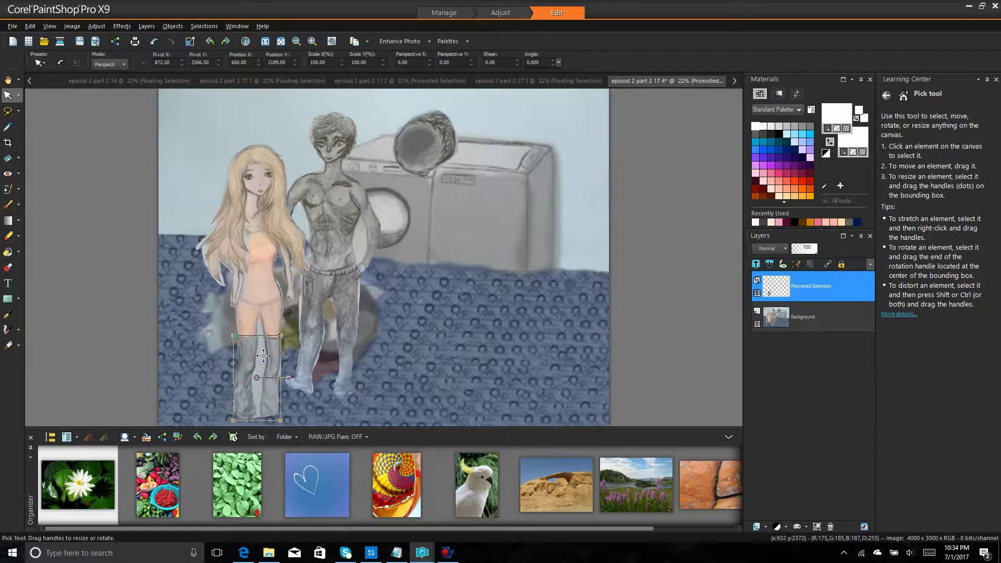
drag(264, 356, 263, 355)
click(13, 26)
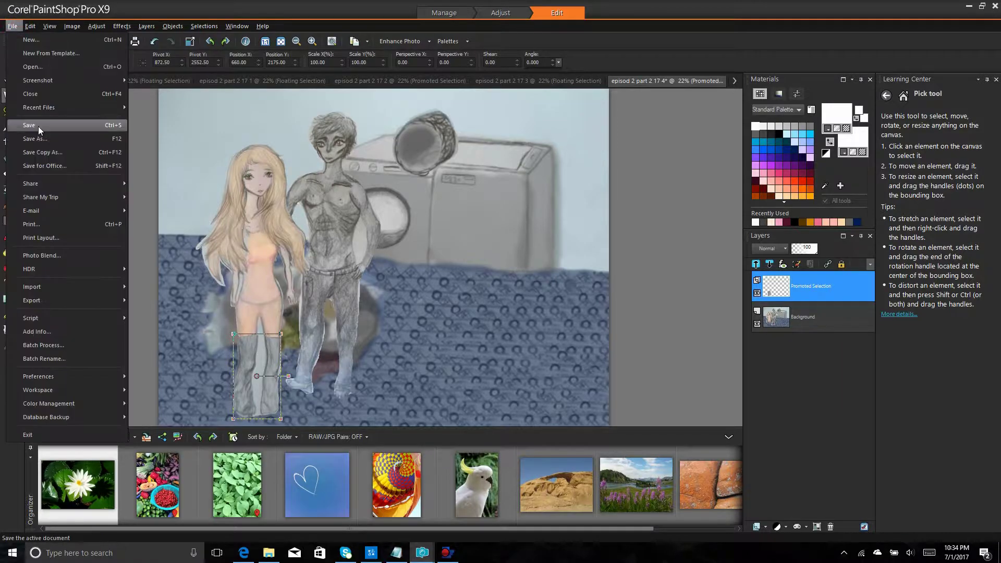
click(39, 127)
key(Return)
click(735, 81)
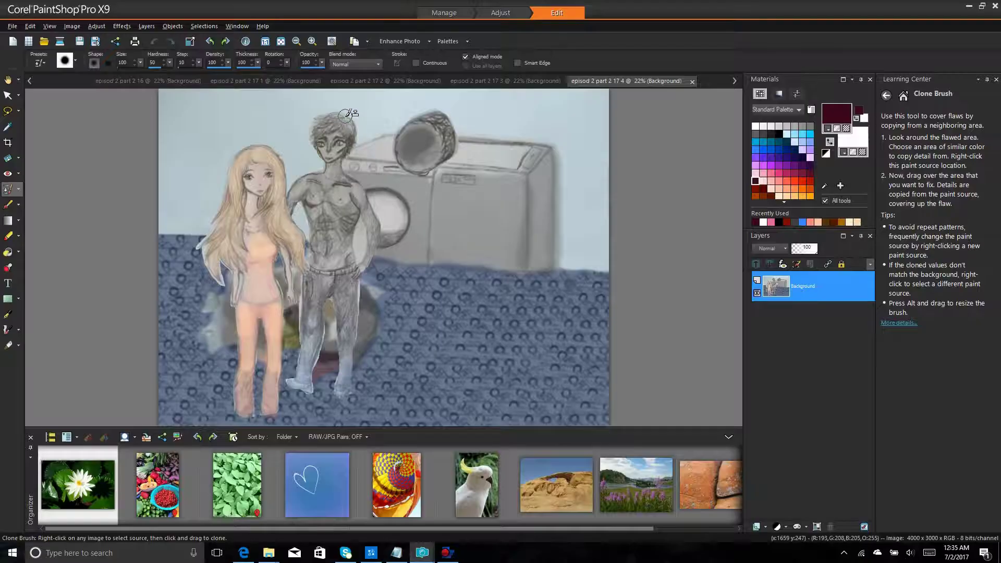
Use the Clone Brush at size 100 to paint the coloured hair, face, torso and brown trousers onto the man in episod 2 part 2 17 4.
mouse_move(312, 124)
mouse_down()
mouse_move(319, 153)
mouse_move(345, 140)
mouse_up()
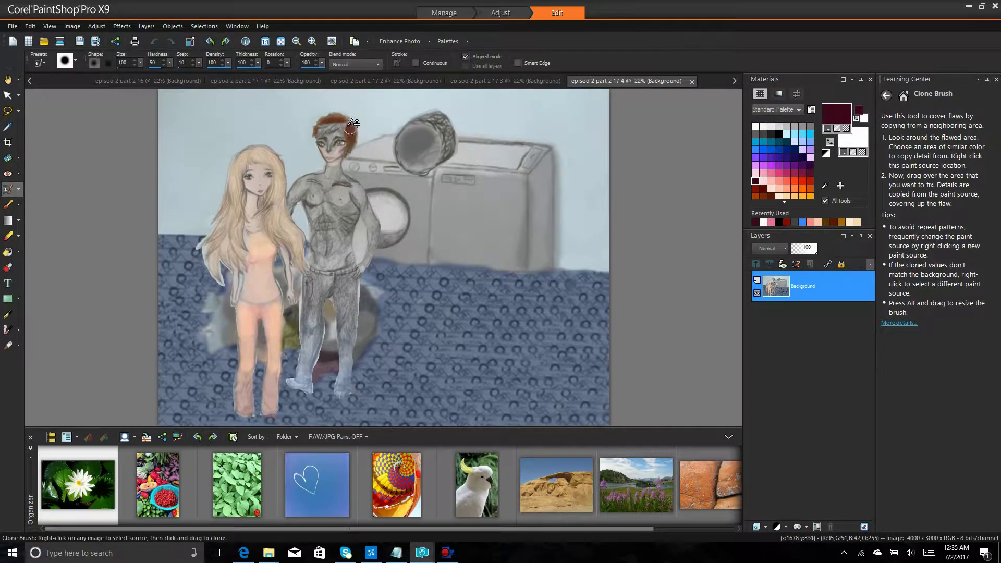
mouse_move(331, 189)
mouse_down()
mouse_move(363, 221)
mouse_move(360, 196)
mouse_move(376, 238)
mouse_move(353, 282)
mouse_move(352, 355)
mouse_move(333, 390)
mouse_move(348, 362)
mouse_move(350, 297)
mouse_move(357, 338)
mouse_move(345, 307)
mouse_move(359, 220)
mouse_move(348, 221)
mouse_move(333, 182)
mouse_move(314, 371)
mouse_move(298, 387)
mouse_move(313, 381)
mouse_move(326, 273)
mouse_up()
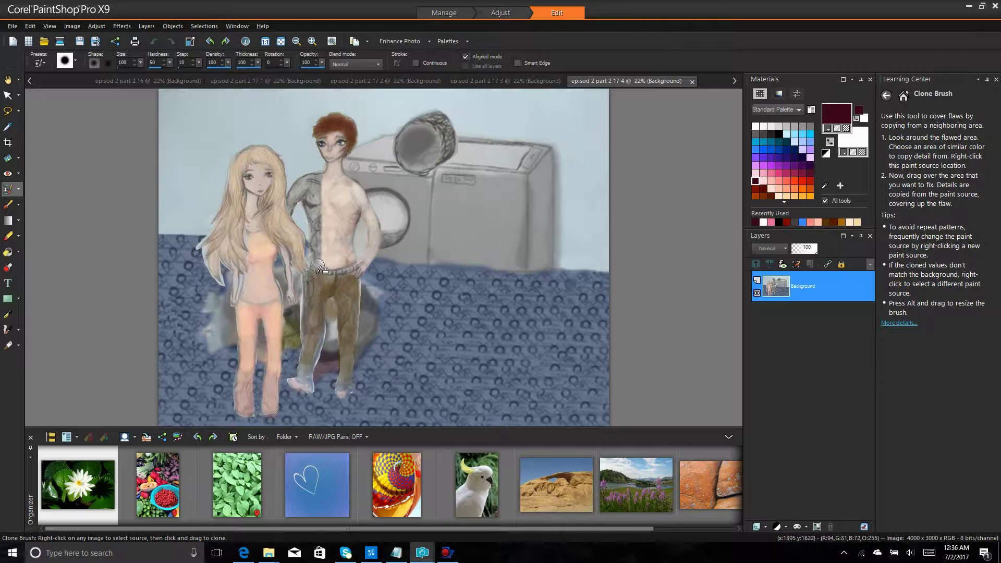
mouse_move(319, 231)
mouse_down()
mouse_move(311, 183)
mouse_move(298, 199)
mouse_up()
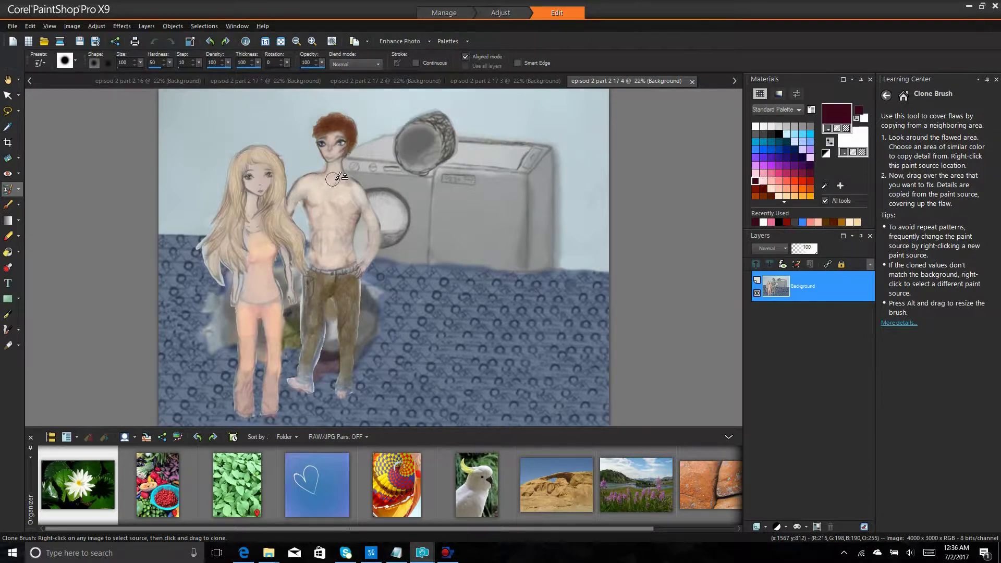
Save episod 2 part 2 17 4 and close it.
click(12, 26)
click(38, 125)
click(693, 82)
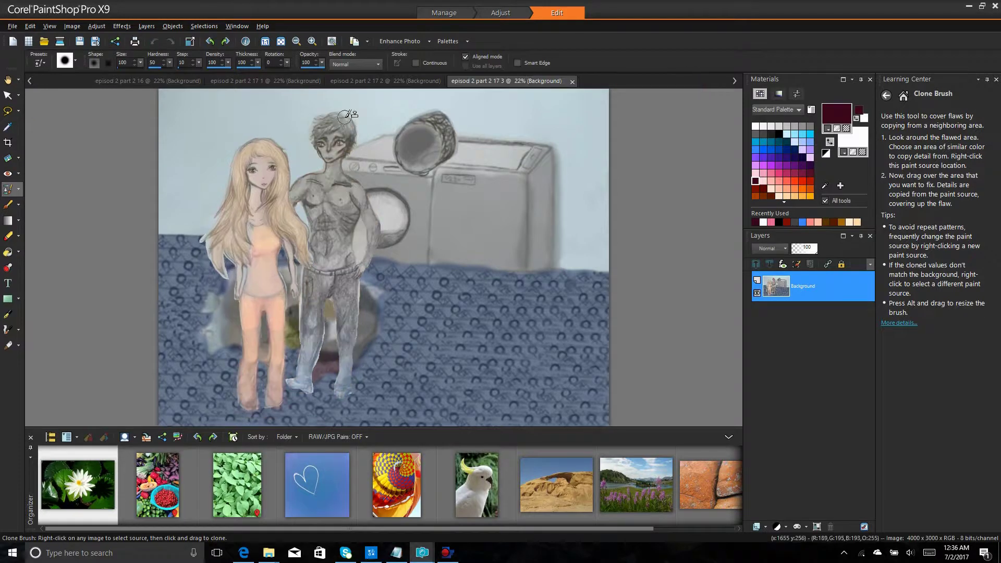
Clone the red hair, skin tones and brown trousers over the grey man in episod 2 part 2 17 3.
mouse_move(344, 116)
mouse_down()
mouse_move(316, 122)
mouse_move(338, 127)
mouse_move(344, 146)
mouse_move(327, 154)
mouse_move(336, 197)
mouse_move(322, 173)
mouse_move(298, 183)
mouse_move(296, 200)
mouse_move(315, 212)
mouse_up()
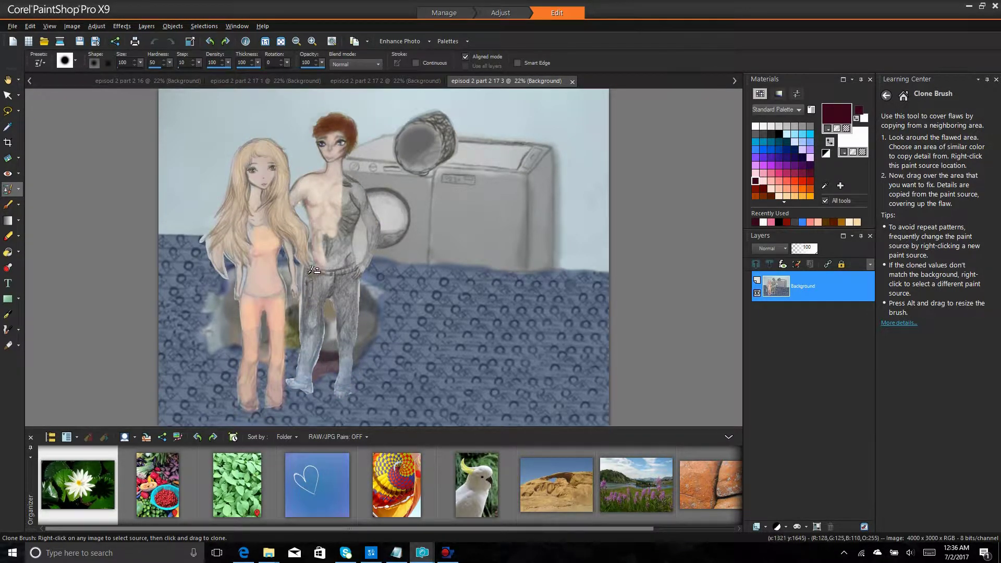
mouse_move(312, 269)
mouse_down()
mouse_move(331, 260)
mouse_move(330, 284)
mouse_move(327, 251)
mouse_move(344, 263)
mouse_move(341, 305)
mouse_move(373, 223)
mouse_move(376, 249)
mouse_move(347, 176)
mouse_move(347, 125)
mouse_move(345, 290)
mouse_up()
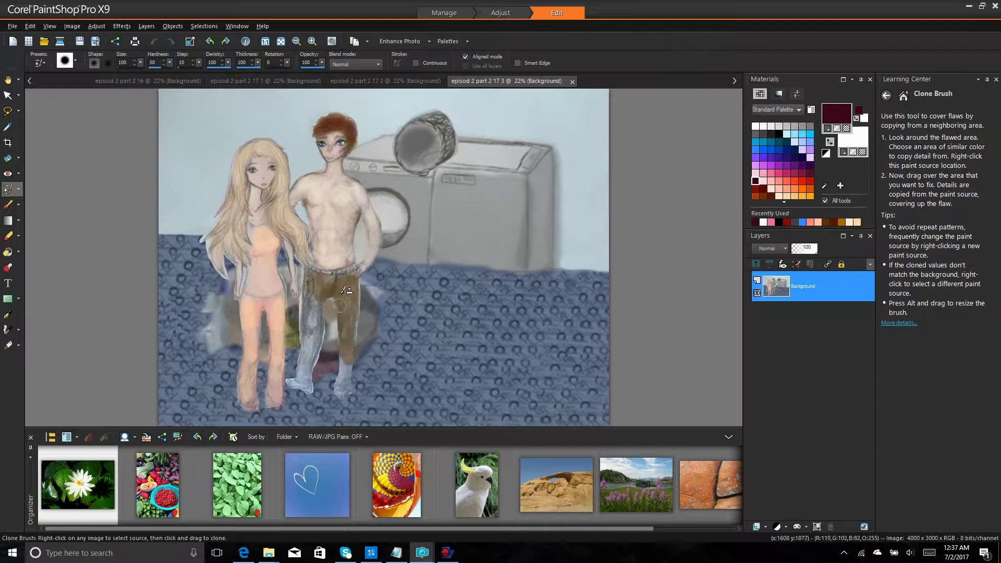
mouse_move(350, 388)
mouse_down()
mouse_move(351, 294)
mouse_move(322, 350)
mouse_move(293, 377)
mouse_move(311, 321)
mouse_up()
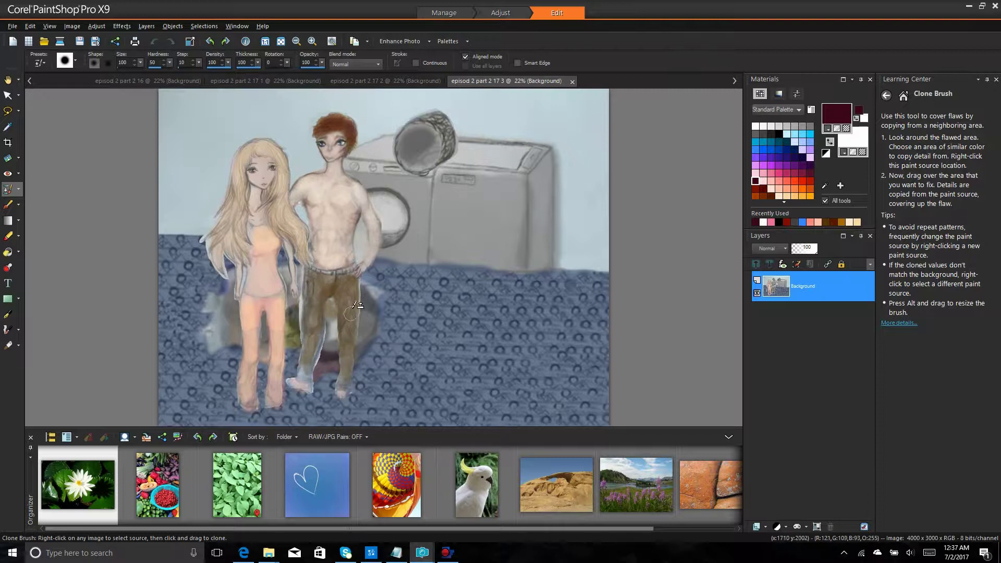
Save episod 2 part 2 17 3 and close it.
click(12, 26)
click(32, 114)
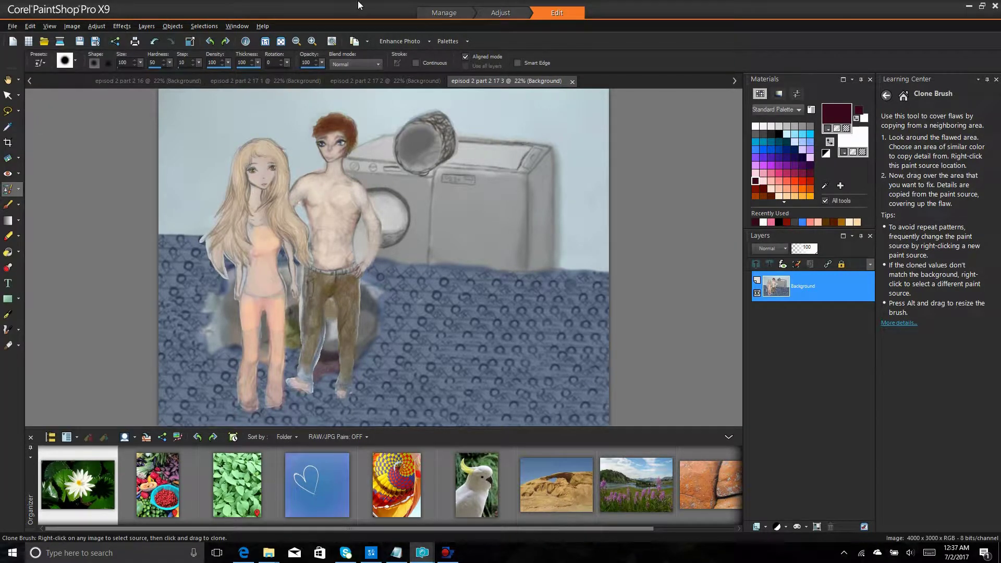
click(572, 82)
Clone the red hair, skin tones and brown trousers onto the grey man in episod 2 part 2 17 2.
mouse_move(337, 117)
mouse_down()
mouse_move(312, 126)
mouse_move(331, 168)
mouse_move(332, 116)
mouse_move(345, 155)
mouse_move(324, 173)
mouse_up()
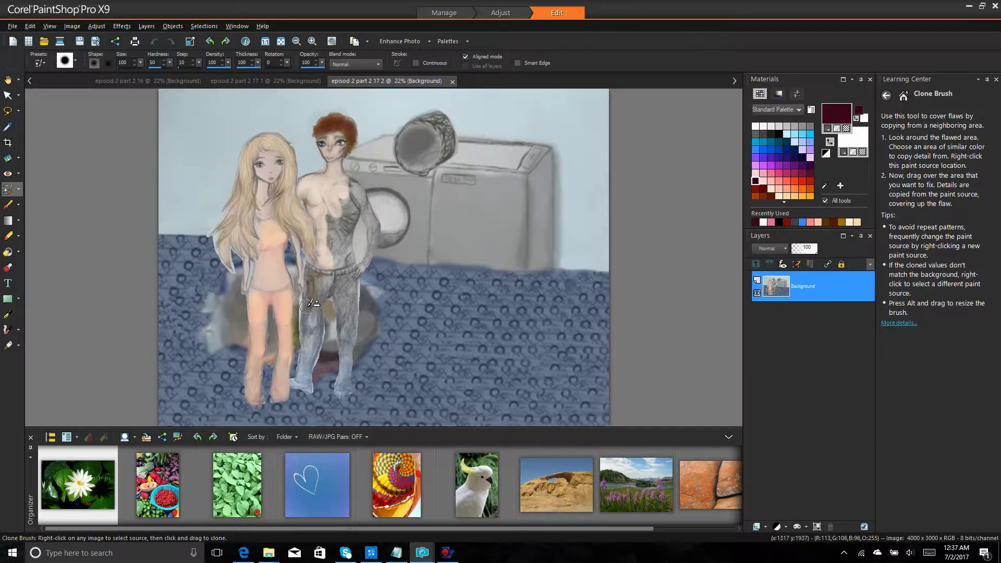
drag(309, 303, 304, 373)
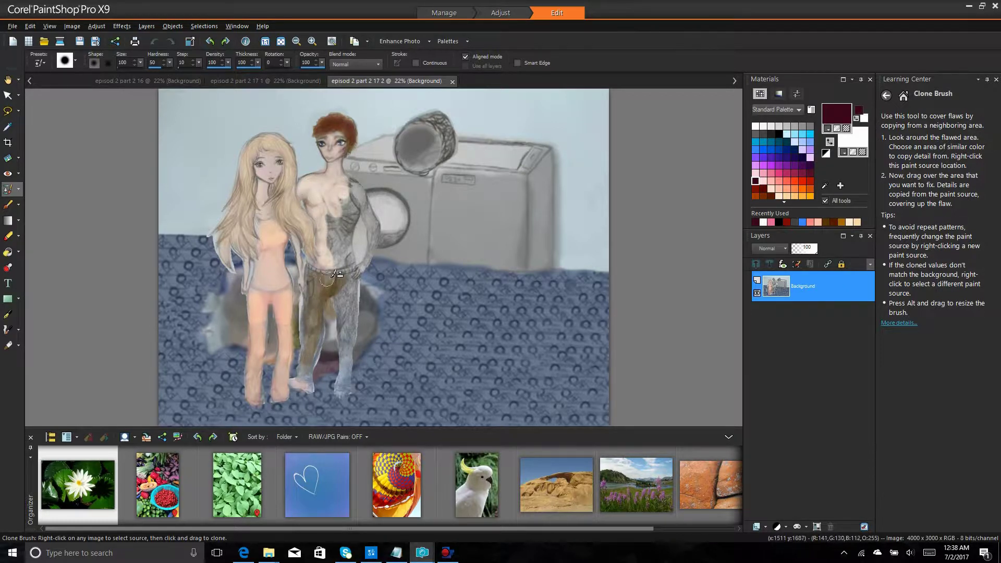
mouse_move(335, 274)
mouse_down()
mouse_move(328, 216)
mouse_move(361, 272)
mouse_move(368, 222)
mouse_move(333, 211)
mouse_up()
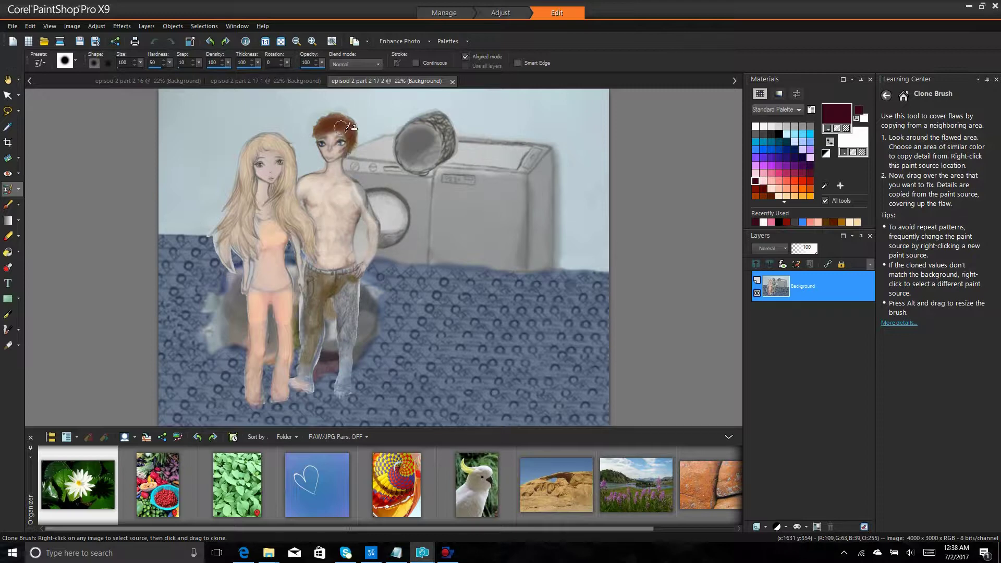
drag(366, 271, 345, 302)
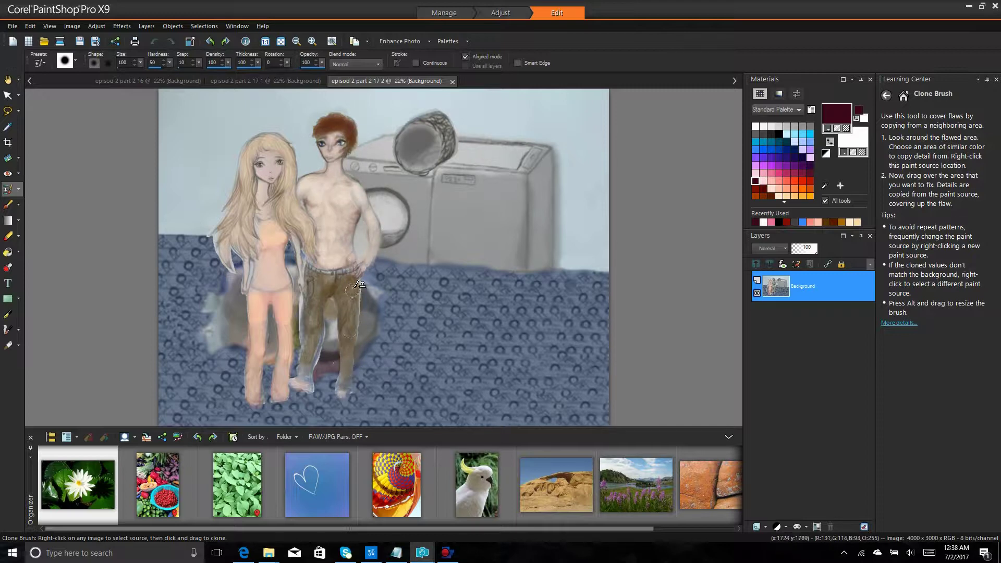
Save episod 2 part 2 17 2 and close it.
click(12, 26)
click(32, 126)
click(453, 81)
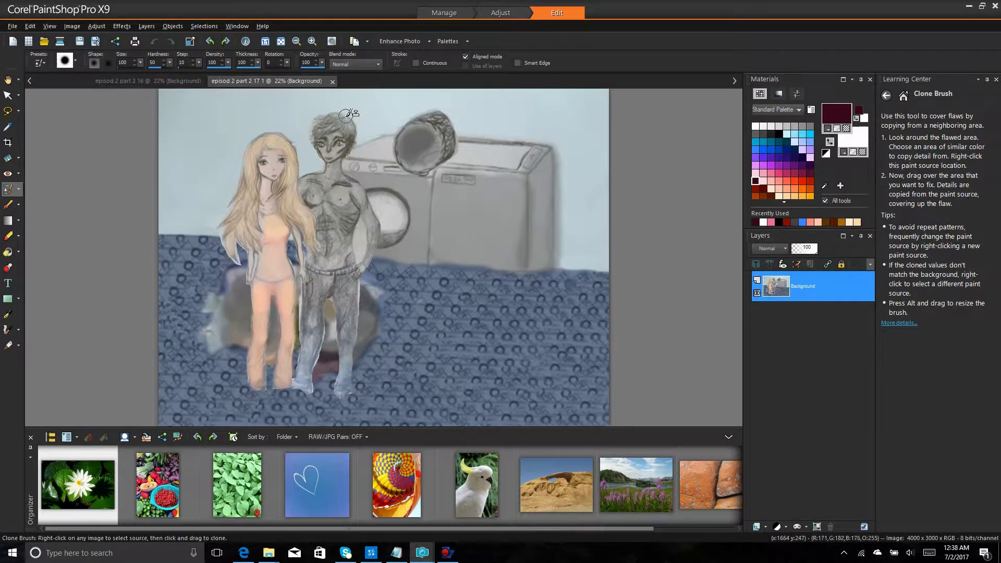
Clone the red hair, skin tones and brown trousers onto the man in episod 2 part 2 17 1 and close the file.
mouse_move(327, 124)
mouse_down()
mouse_move(337, 119)
mouse_move(347, 133)
mouse_move(329, 163)
mouse_up()
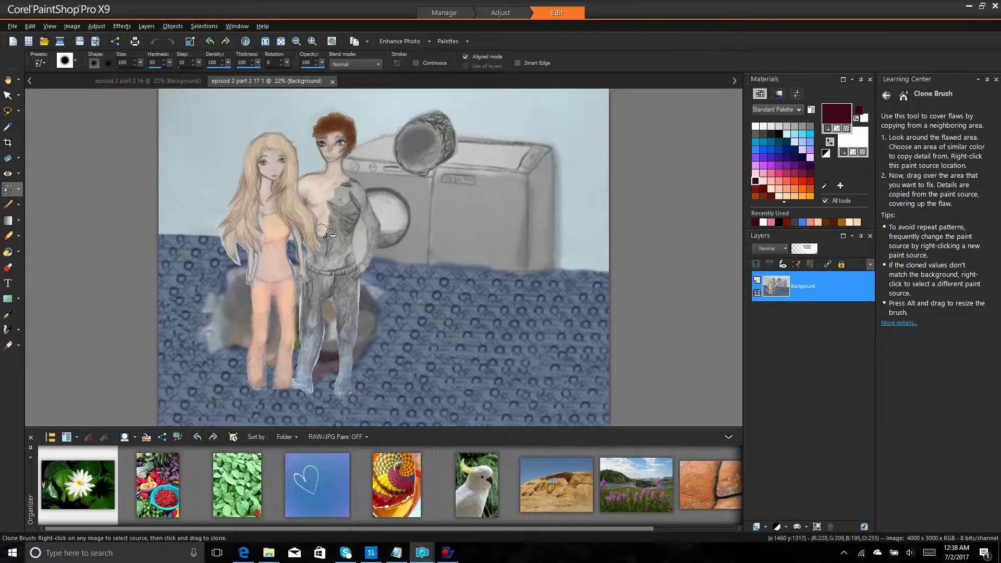
mouse_move(315, 286)
mouse_down()
mouse_move(300, 382)
mouse_move(332, 294)
mouse_move(332, 248)
mouse_move(352, 269)
mouse_move(353, 185)
mouse_move(369, 229)
mouse_move(366, 195)
mouse_up()
mouse_move(355, 287)
mouse_down()
mouse_move(343, 394)
mouse_move(358, 288)
mouse_move(345, 334)
mouse_up()
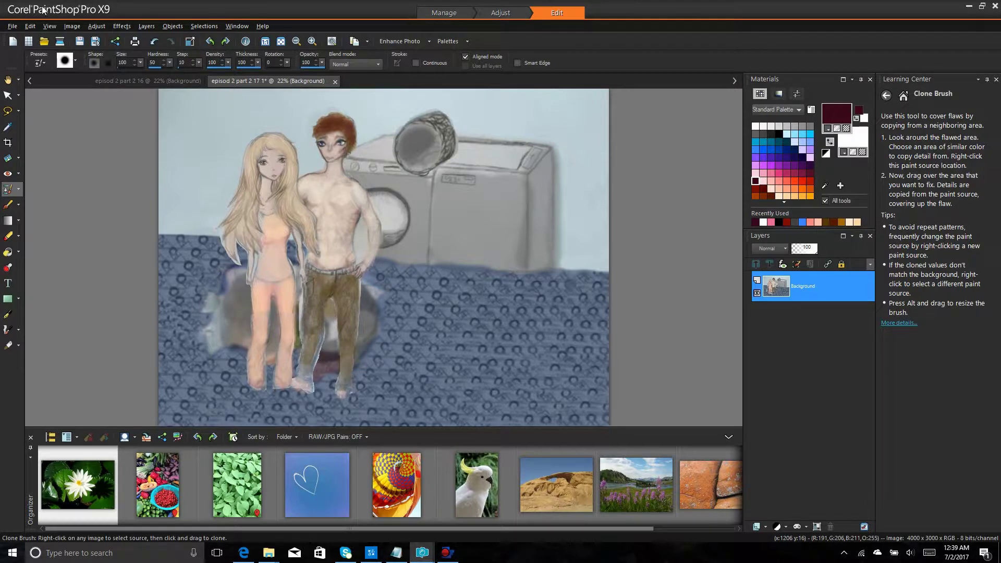
click(332, 81)
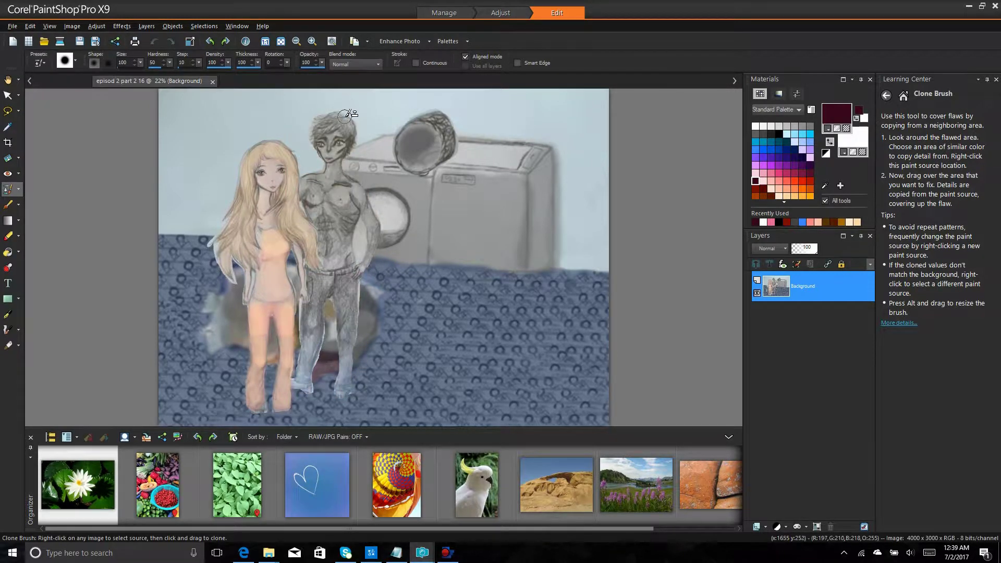
Clone the red hair, skin tones and brown trousers over the grey man in episod 2 part 2 16.
mouse_move(345, 115)
mouse_down()
mouse_move(310, 144)
mouse_move(324, 155)
mouse_move(319, 112)
mouse_move(337, 171)
mouse_move(341, 150)
mouse_move(364, 195)
mouse_up()
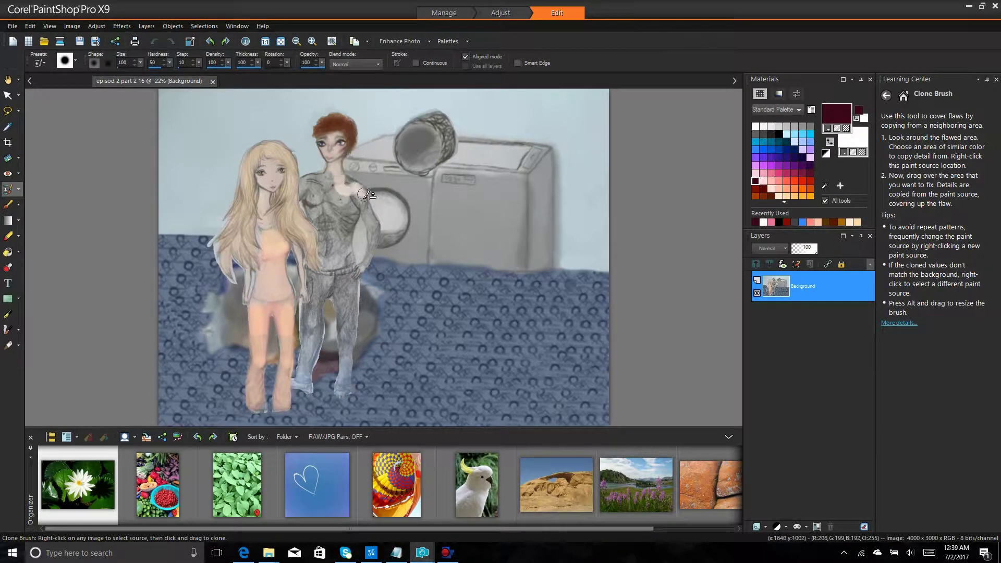
drag(309, 177, 318, 220)
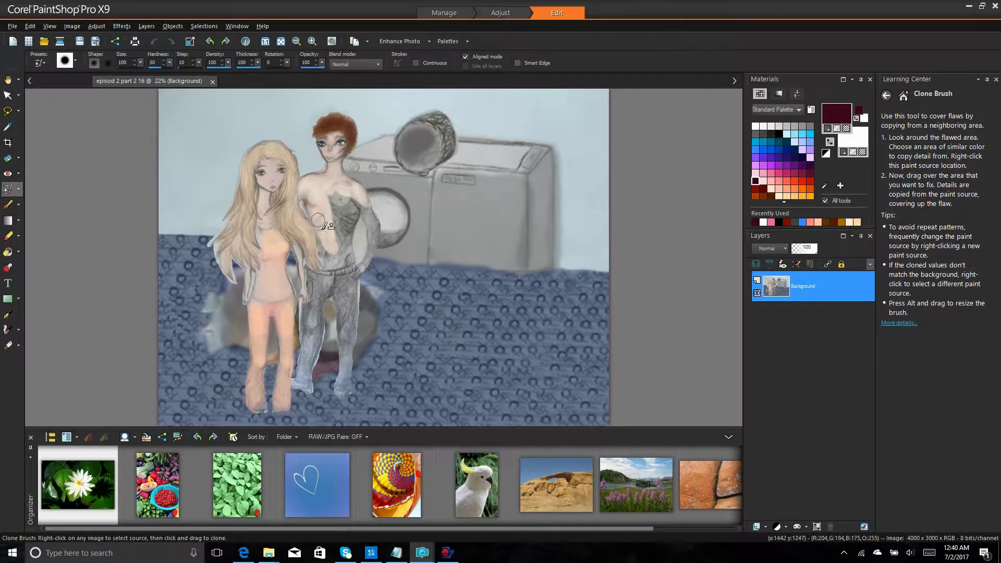
mouse_move(335, 263)
mouse_down()
mouse_move(359, 194)
mouse_move(342, 195)
mouse_move(355, 199)
mouse_move(386, 232)
mouse_up()
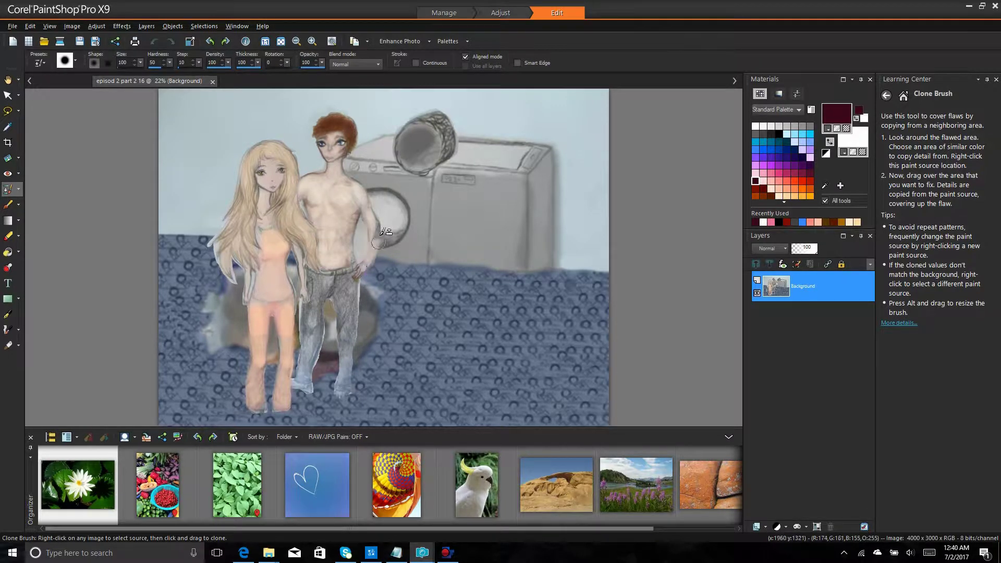
drag(347, 275, 350, 390)
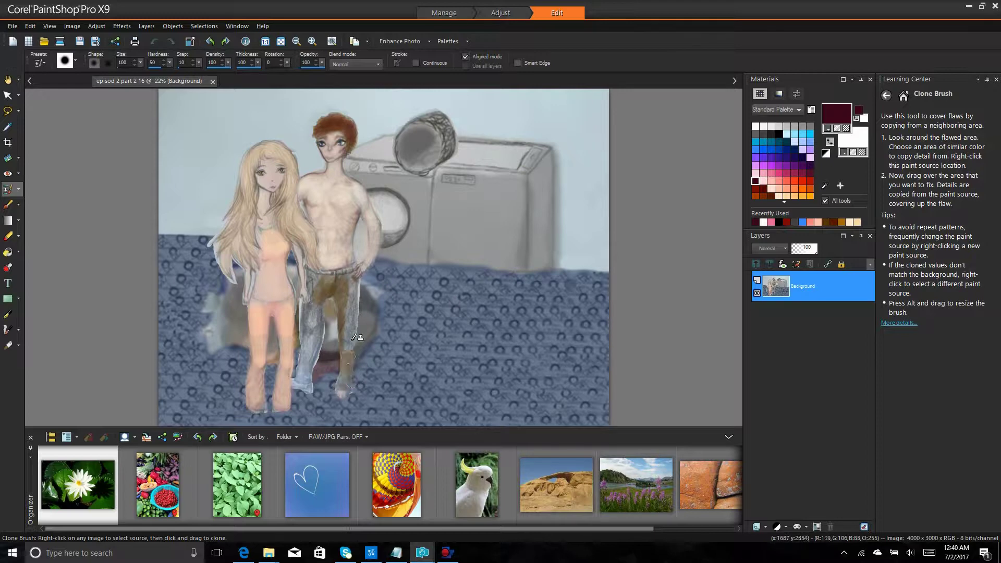
mouse_move(357, 337)
mouse_down()
mouse_move(360, 280)
mouse_move(316, 278)
mouse_move(310, 380)
mouse_move(326, 323)
mouse_up()
Save episod 2 part 2 16 and close it.
click(12, 26)
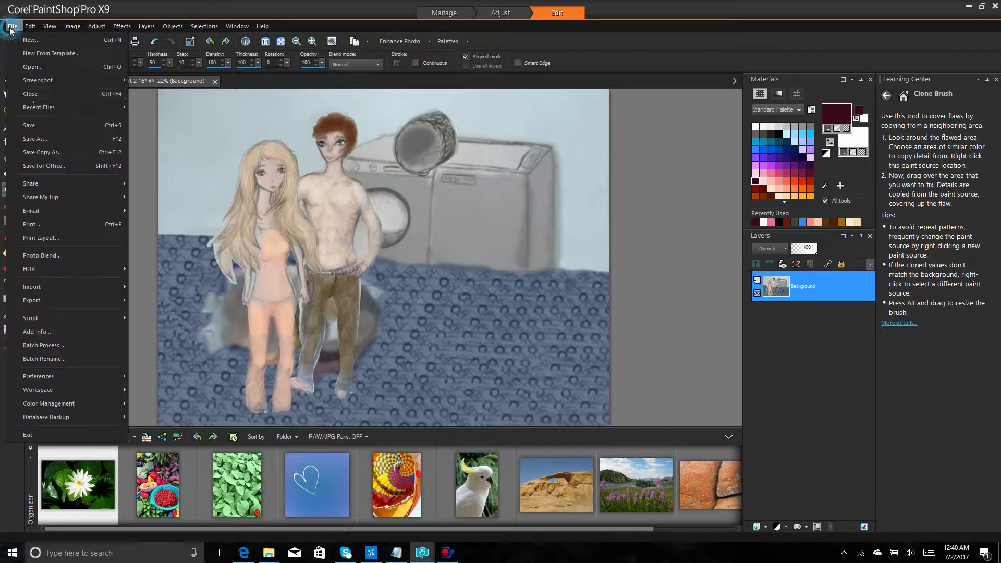
click(30, 127)
click(213, 81)
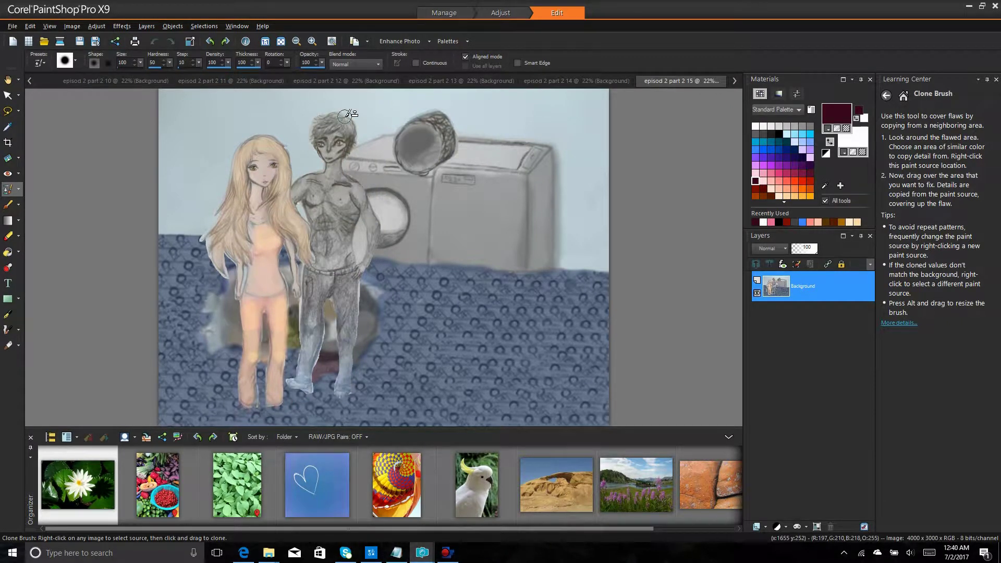
Clone the coloured hair, face, torso and brown trousers onto the grey man in episod 2 part 2 15.
mouse_move(344, 116)
mouse_down()
mouse_move(328, 149)
mouse_move(348, 136)
mouse_up()
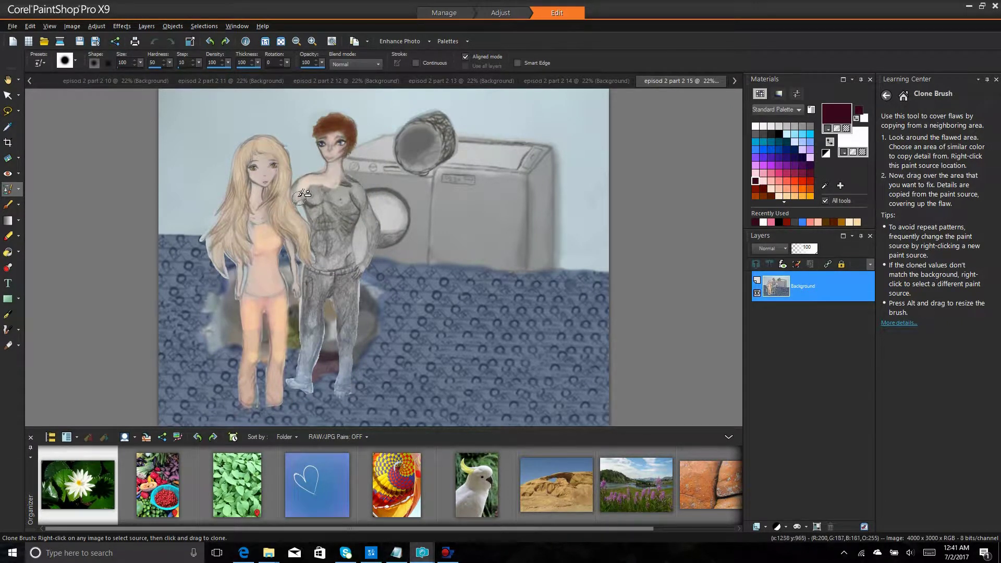
drag(301, 194, 316, 215)
mouse_move(329, 260)
mouse_down()
mouse_move(347, 240)
mouse_move(329, 256)
mouse_move(324, 183)
mouse_move(335, 218)
mouse_move(339, 179)
mouse_move(373, 229)
mouse_up()
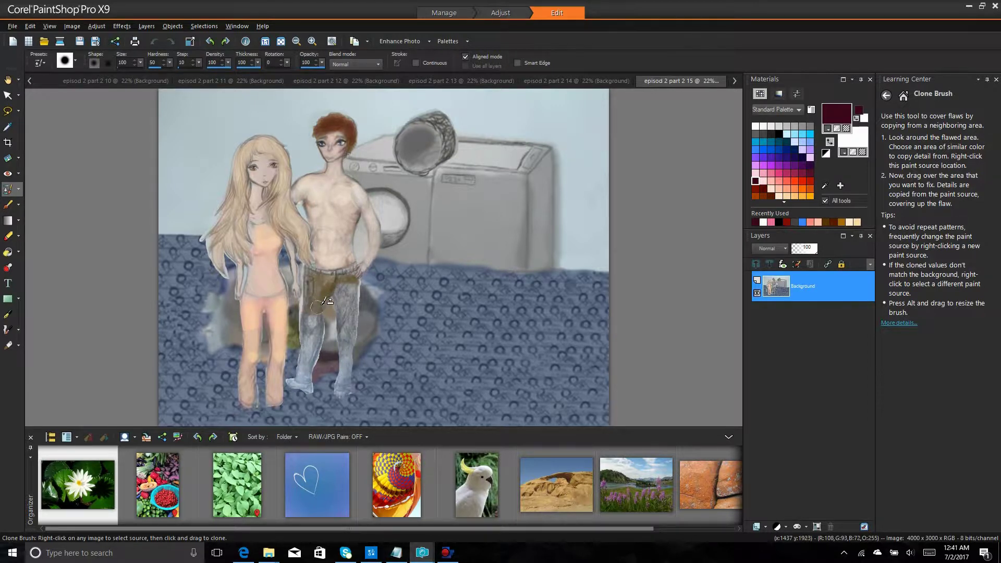
mouse_move(352, 290)
mouse_down()
mouse_move(354, 340)
mouse_move(346, 303)
mouse_move(336, 393)
mouse_move(349, 319)
mouse_move(319, 307)
mouse_move(304, 379)
mouse_move(318, 358)
mouse_up()
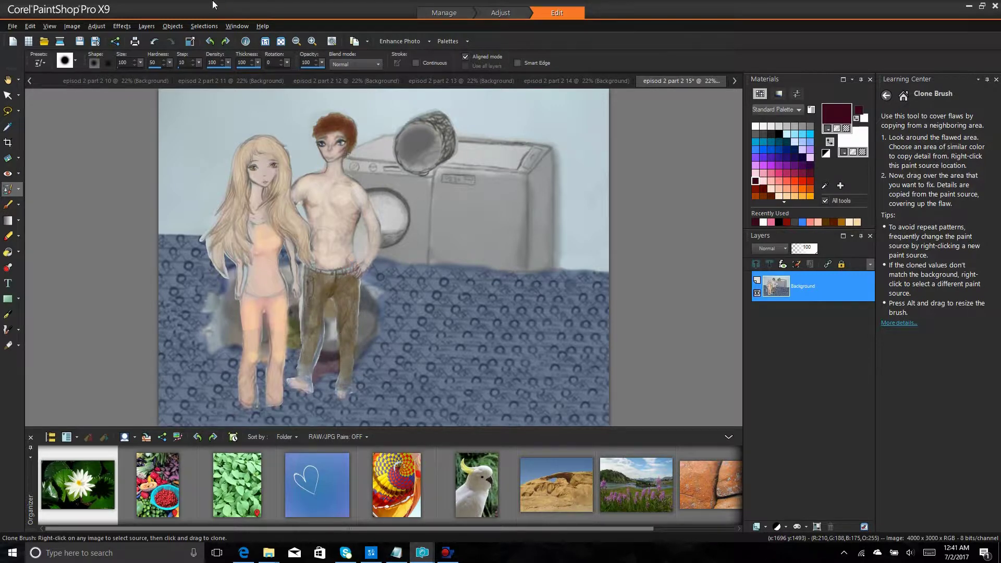
Save episod 2 part 2 15 and close it.
click(12, 27)
click(41, 120)
click(735, 81)
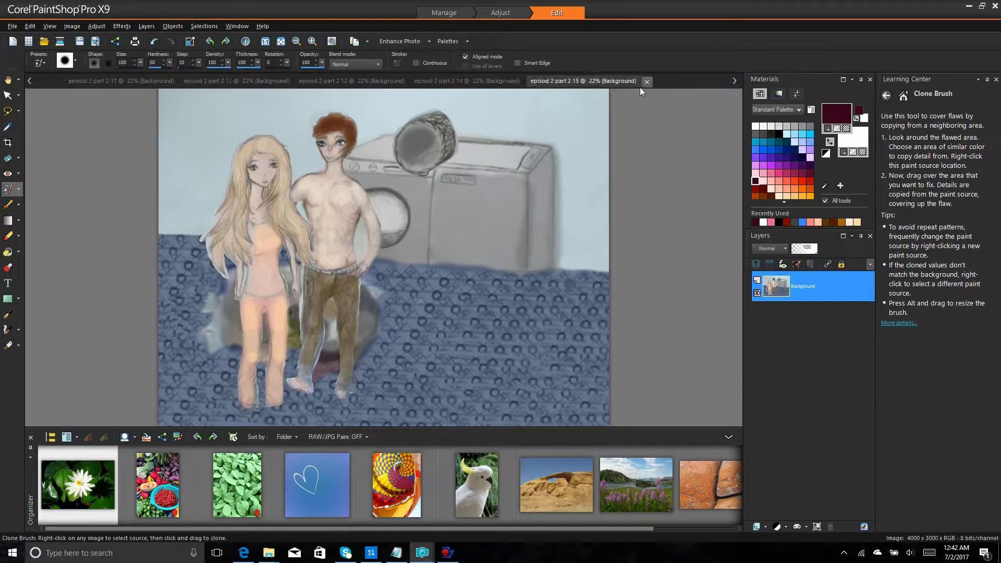
click(646, 82)
Clone the red hair, skin tones and brown trousers over the grey man in episod 2 part 2 14.
mouse_move(309, 141)
mouse_down()
mouse_move(332, 163)
mouse_move(348, 126)
mouse_up()
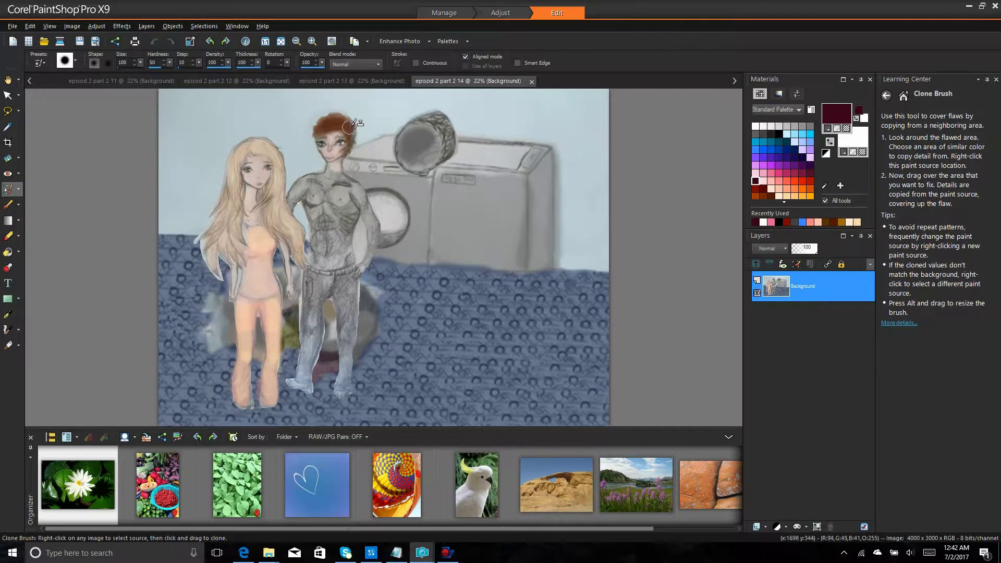
mouse_move(339, 189)
mouse_down()
mouse_move(316, 185)
mouse_move(297, 184)
mouse_move(329, 267)
mouse_move(314, 259)
mouse_move(348, 251)
mouse_move(358, 186)
mouse_move(344, 171)
mouse_move(340, 187)
mouse_move(326, 141)
mouse_move(326, 239)
mouse_move(369, 210)
mouse_move(377, 226)
mouse_move(372, 257)
mouse_move(352, 276)
mouse_move(344, 324)
mouse_up()
mouse_move(329, 277)
mouse_down()
mouse_move(316, 383)
mouse_move(308, 367)
mouse_up()
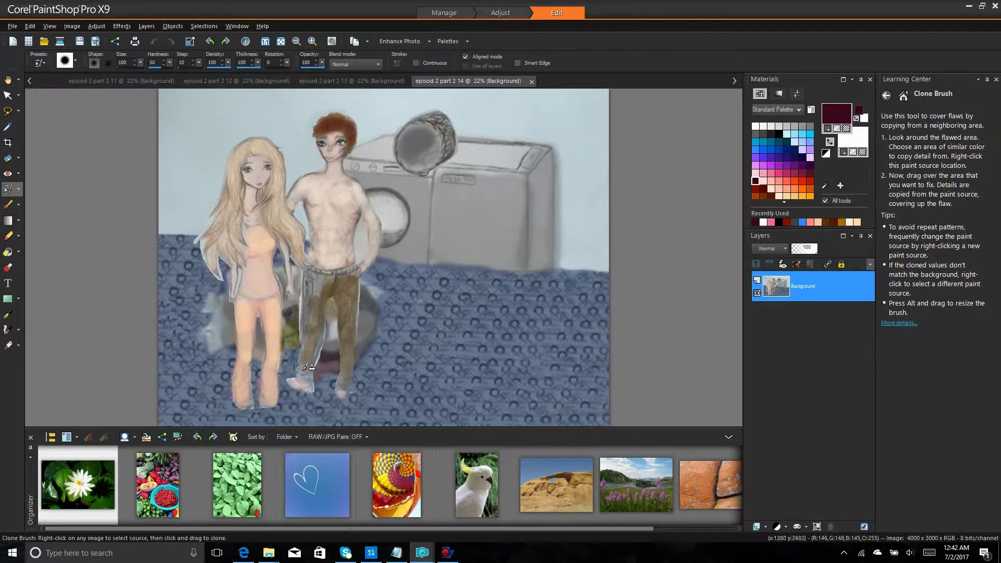
Save episod 2 part 2 14 and close it.
click(13, 26)
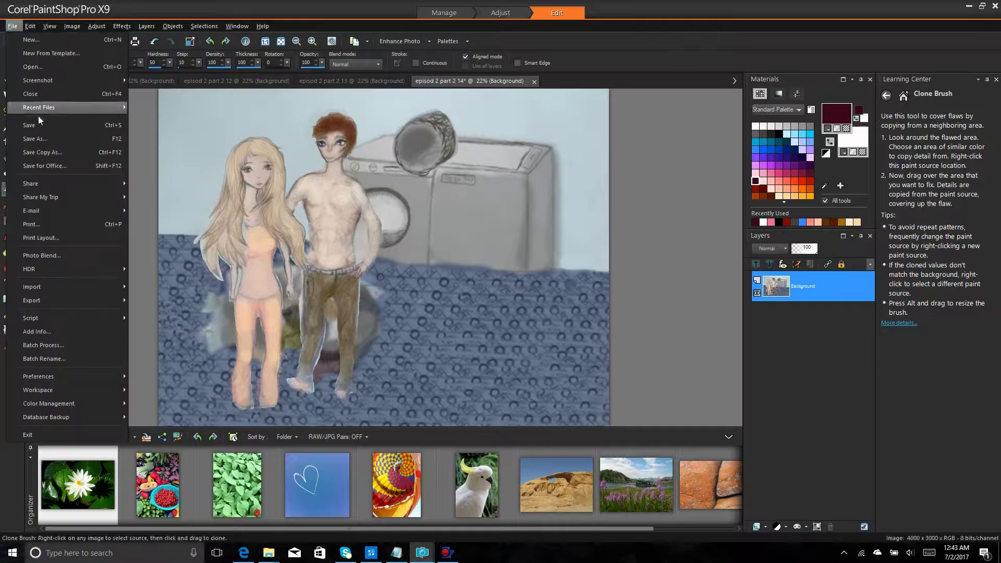
click(36, 107)
click(531, 82)
Clone the coloured hair, skin and brown trousers onto the man in episod 2 part 2 13 and close the file.
mouse_move(342, 113)
mouse_down()
mouse_move(317, 131)
mouse_move(337, 128)
mouse_move(348, 151)
mouse_move(286, 204)
mouse_move(315, 190)
mouse_move(299, 382)
mouse_move(306, 387)
mouse_move(328, 320)
mouse_move(321, 275)
mouse_move(332, 293)
mouse_move(315, 271)
mouse_move(342, 326)
mouse_move(350, 384)
mouse_move(351, 334)
mouse_move(359, 340)
mouse_move(320, 200)
mouse_move(342, 210)
mouse_up()
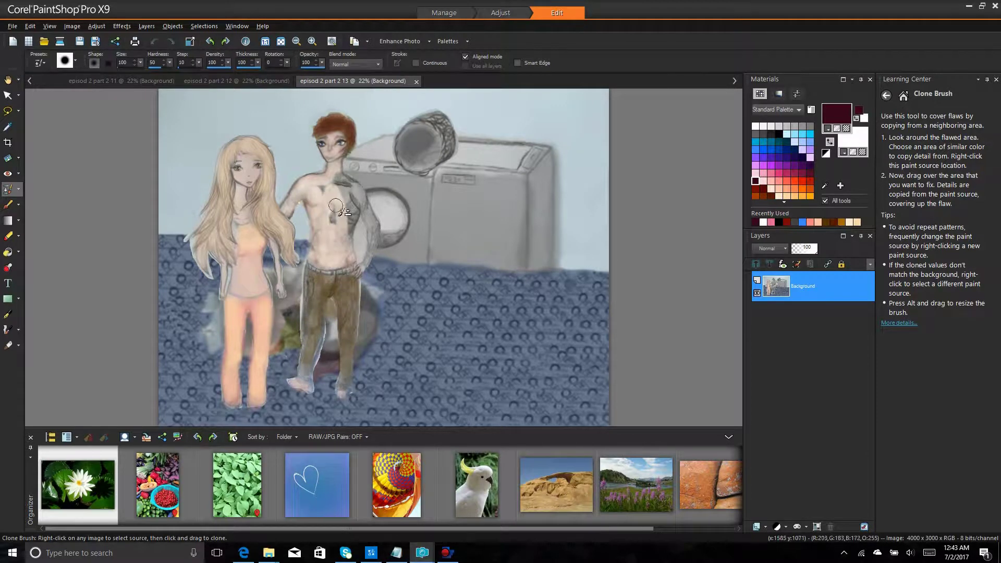
drag(341, 173, 375, 205)
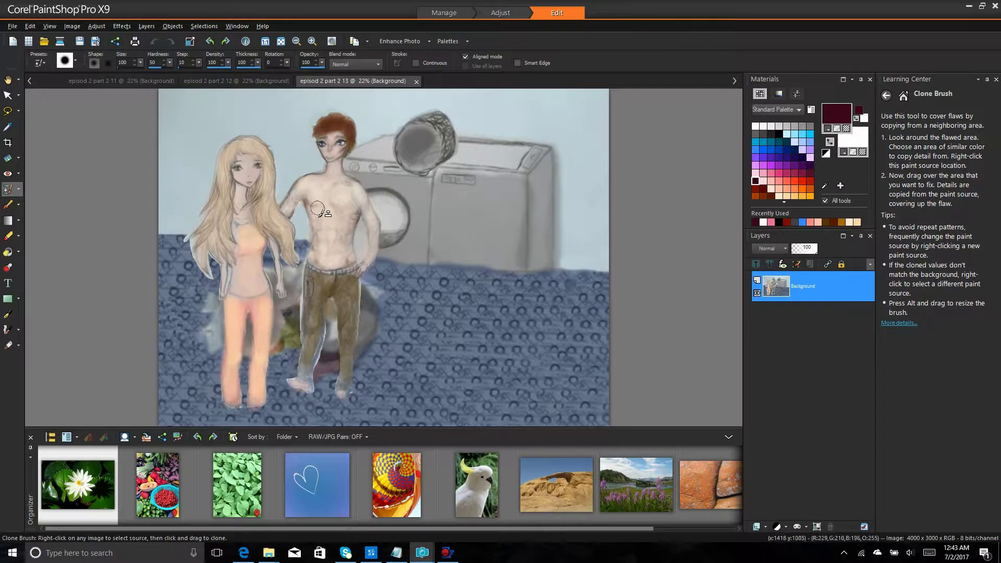
click(416, 82)
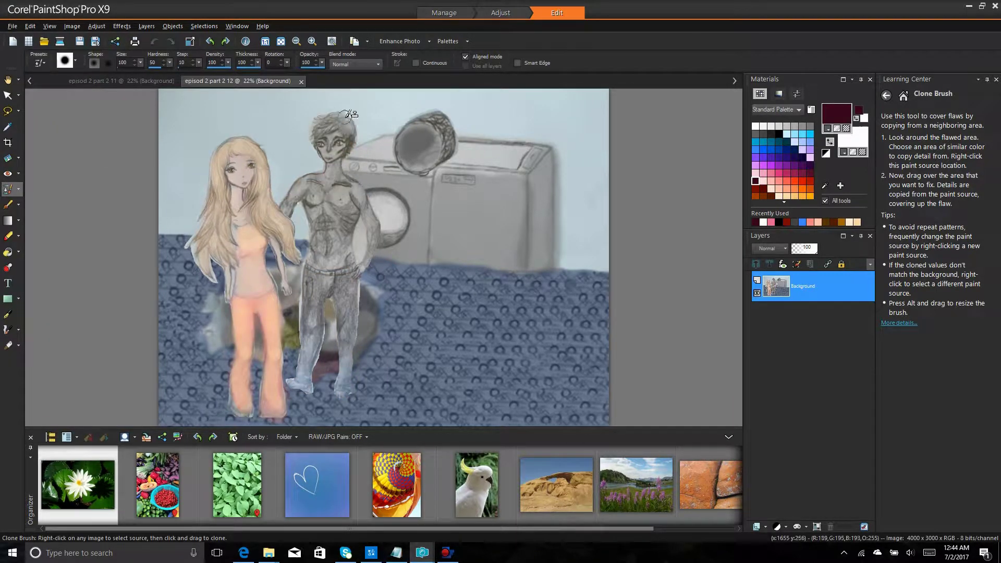
Clone the red hair, skin tones and brown trousers onto the man in episod 2 part 2 12, and save and close the file.
mouse_move(332, 111)
mouse_down()
mouse_move(326, 156)
mouse_move(344, 146)
mouse_move(339, 271)
mouse_move(339, 164)
mouse_move(344, 186)
mouse_up()
drag(350, 257, 348, 393)
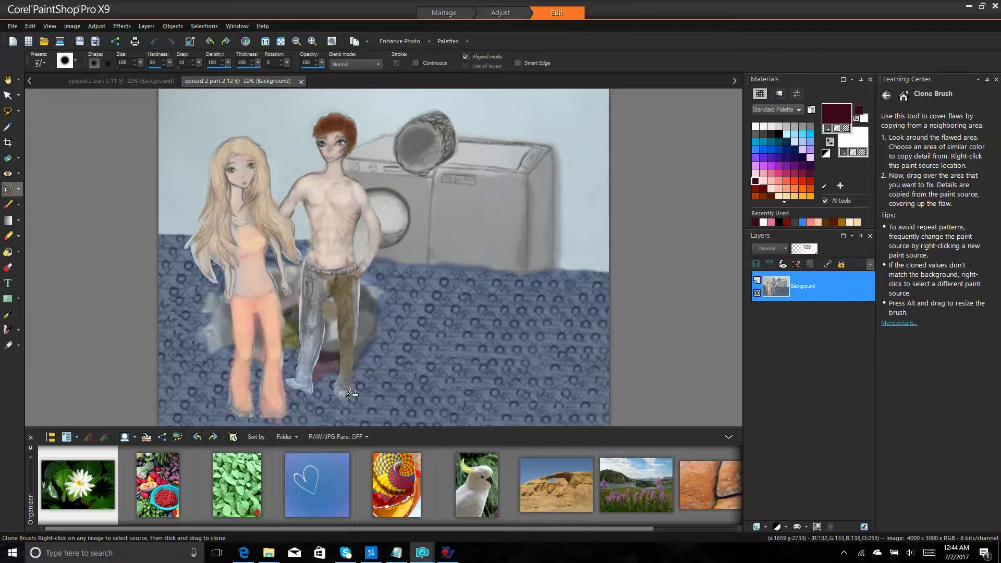
mouse_move(335, 278)
mouse_down()
mouse_move(302, 389)
mouse_move(315, 260)
mouse_up()
click(12, 27)
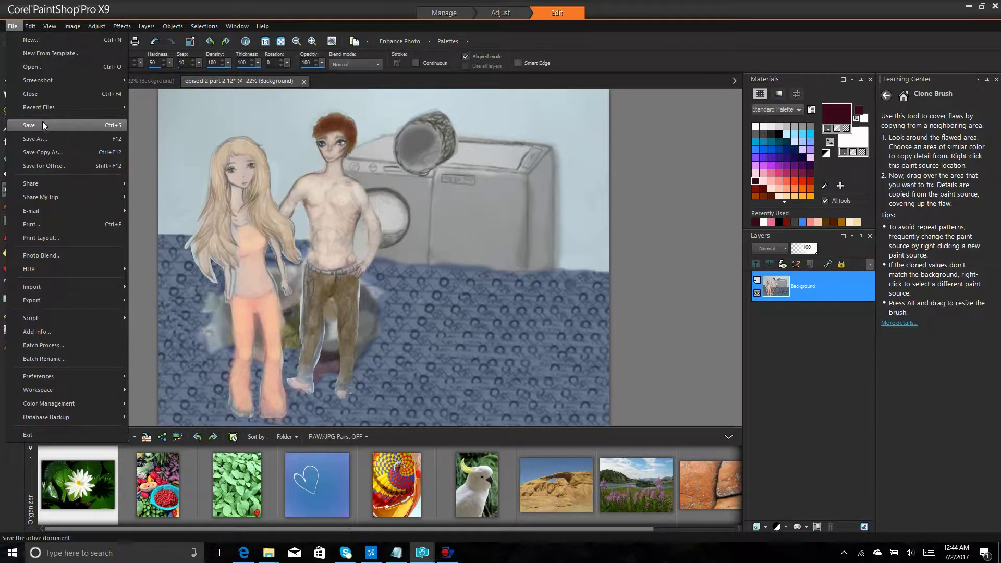
click(42, 121)
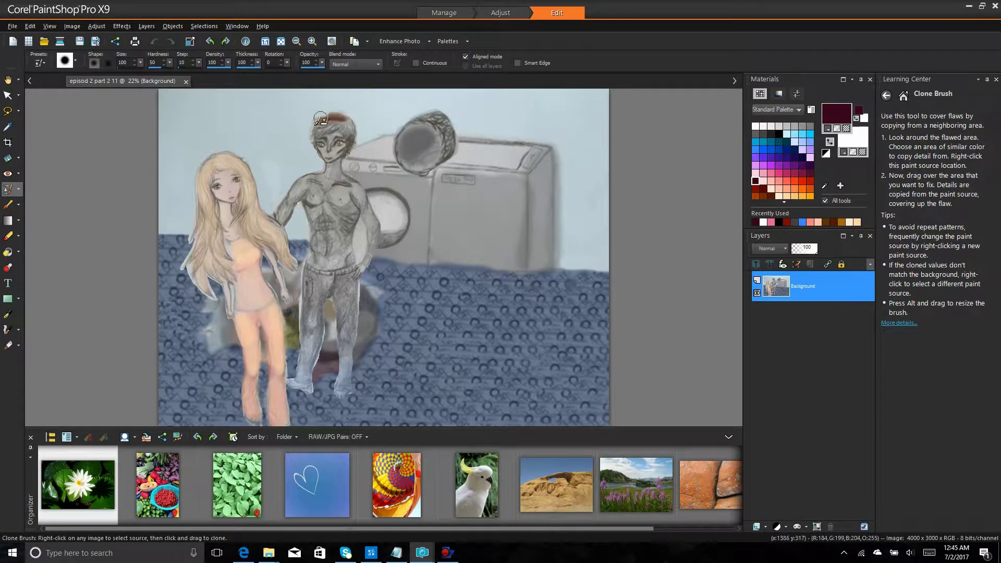
Clone the red hair, skin tones and brown trousers onto the man in episod 2 part 2 11, and save and close the file.
mouse_move(320, 119)
mouse_down()
mouse_move(355, 177)
mouse_move(360, 271)
mouse_move(330, 175)
mouse_move(326, 225)
mouse_move(301, 185)
mouse_move(334, 261)
mouse_move(302, 326)
mouse_up()
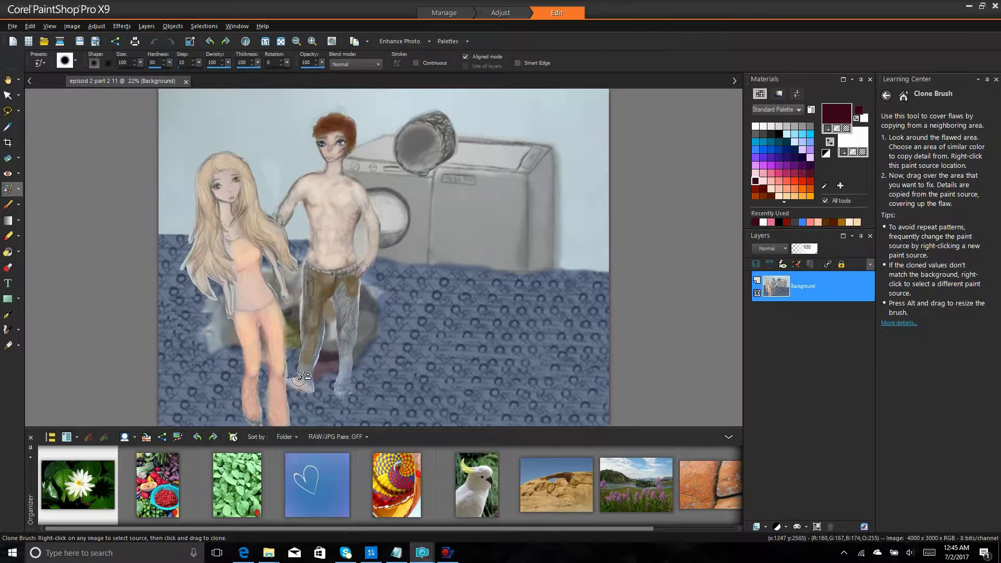
mouse_move(301, 378)
mouse_down()
mouse_move(342, 313)
mouse_move(346, 359)
mouse_up()
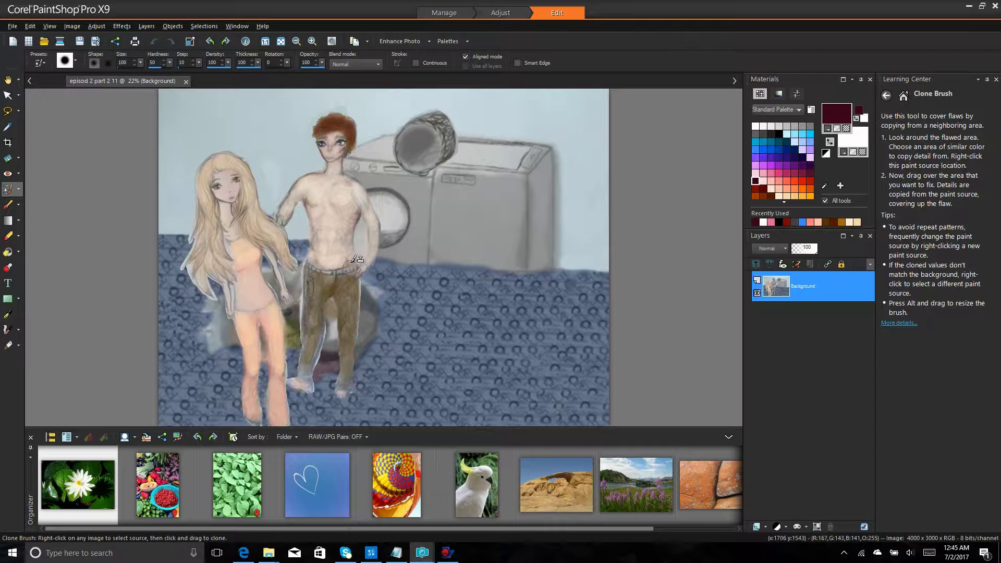
click(12, 26)
click(47, 123)
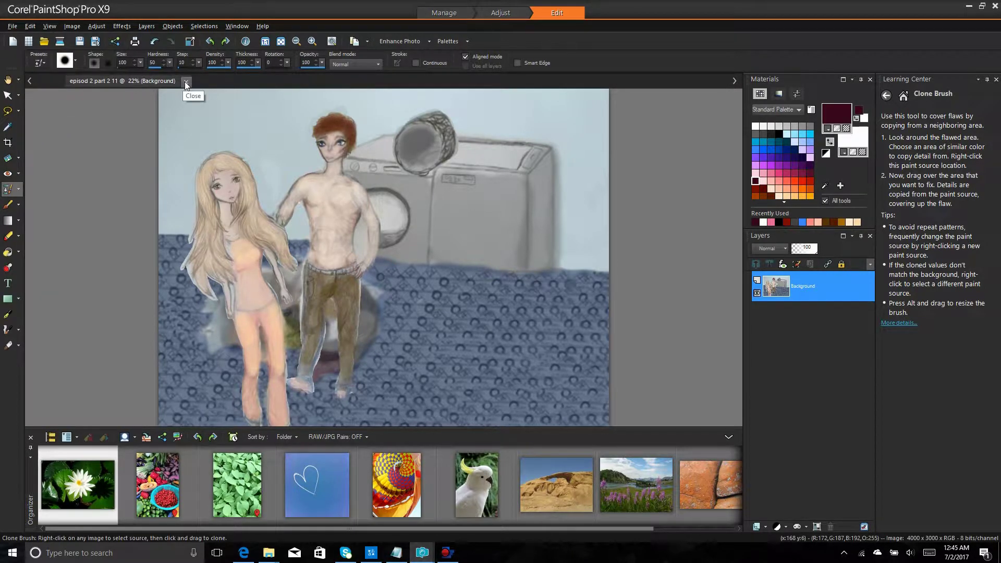
click(185, 82)
Clone the red hair, skin tones and brown trousers onto the man in episod 2 part 2 10, and save and close the file.
mouse_move(308, 125)
mouse_down()
mouse_move(347, 157)
mouse_move(373, 232)
mouse_move(359, 198)
mouse_move(342, 245)
mouse_move(323, 177)
mouse_move(319, 241)
mouse_up()
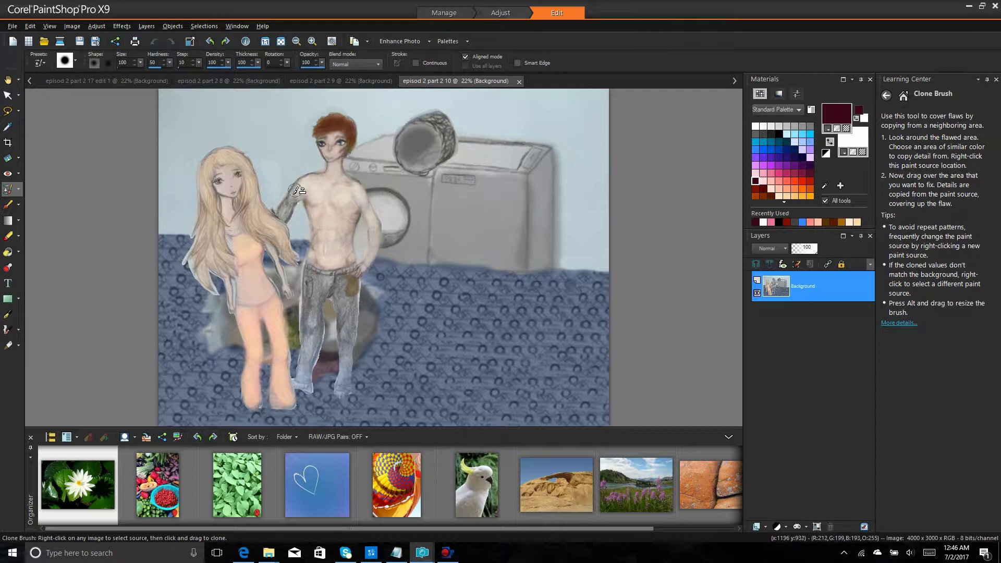
mouse_move(316, 264)
mouse_down()
mouse_move(296, 379)
mouse_move(346, 282)
mouse_move(356, 406)
mouse_move(351, 326)
mouse_move(345, 350)
mouse_up()
key(ctrl+s)
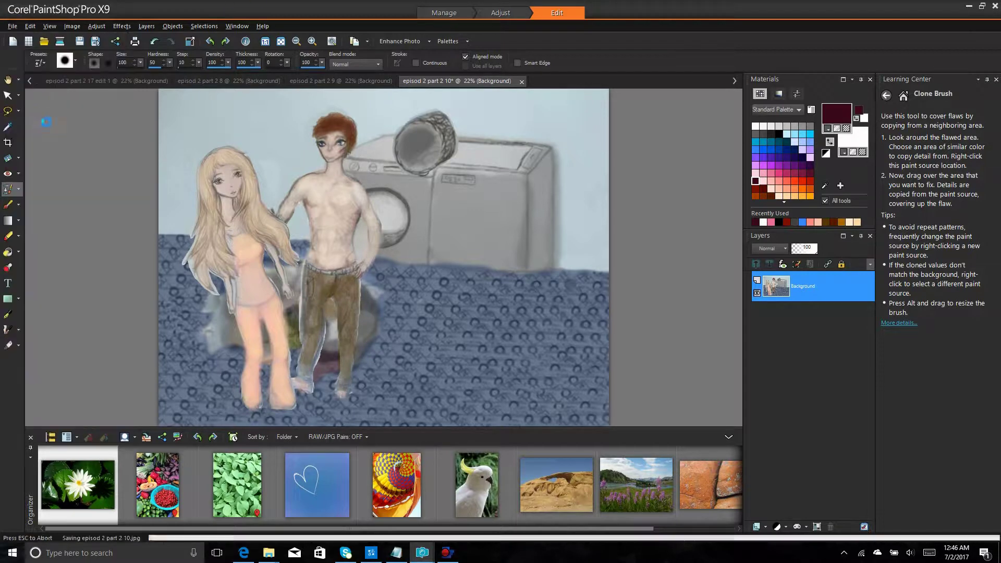
click(519, 81)
Clone the red hair, skin tones and brown trousers onto the man in episod 2 part 2 9, and save and close the file.
mouse_move(344, 115)
mouse_down()
mouse_move(314, 125)
mouse_move(331, 160)
mouse_up()
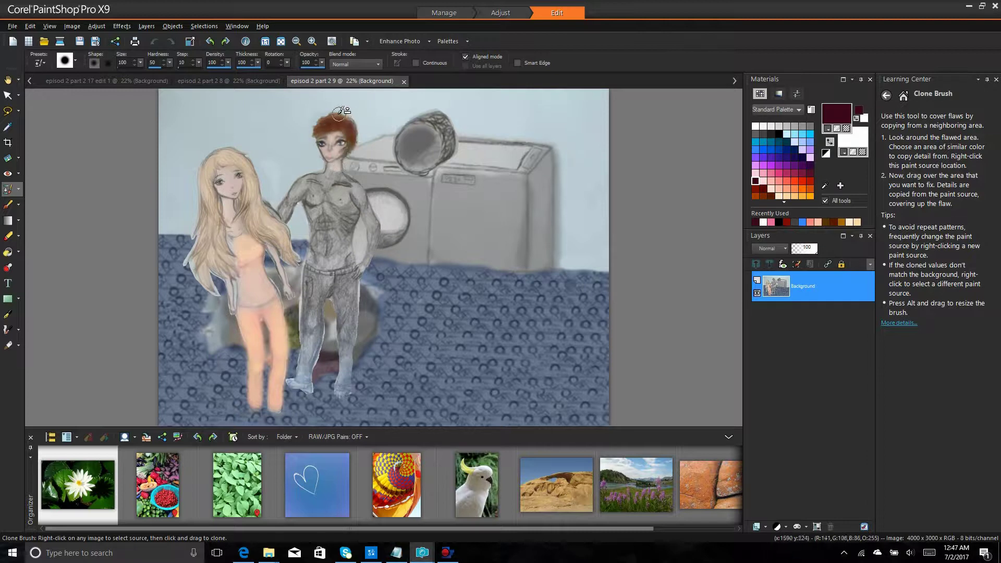
mouse_move(340, 112)
mouse_down()
mouse_move(349, 387)
mouse_move(357, 185)
mouse_move(380, 247)
mouse_move(351, 217)
mouse_move(338, 166)
mouse_move(320, 239)
mouse_up()
drag(312, 205, 325, 272)
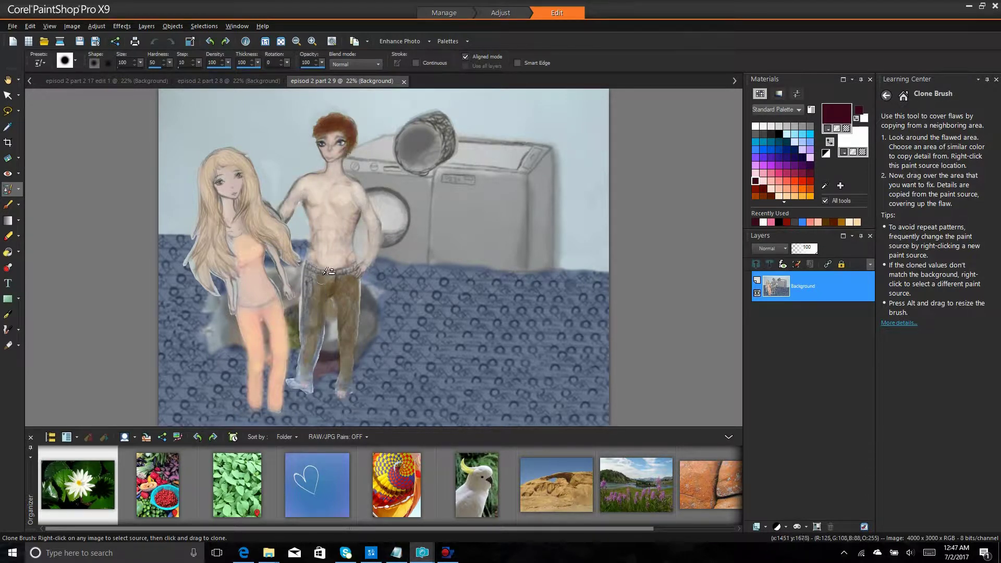
drag(310, 337, 324, 265)
click(13, 26)
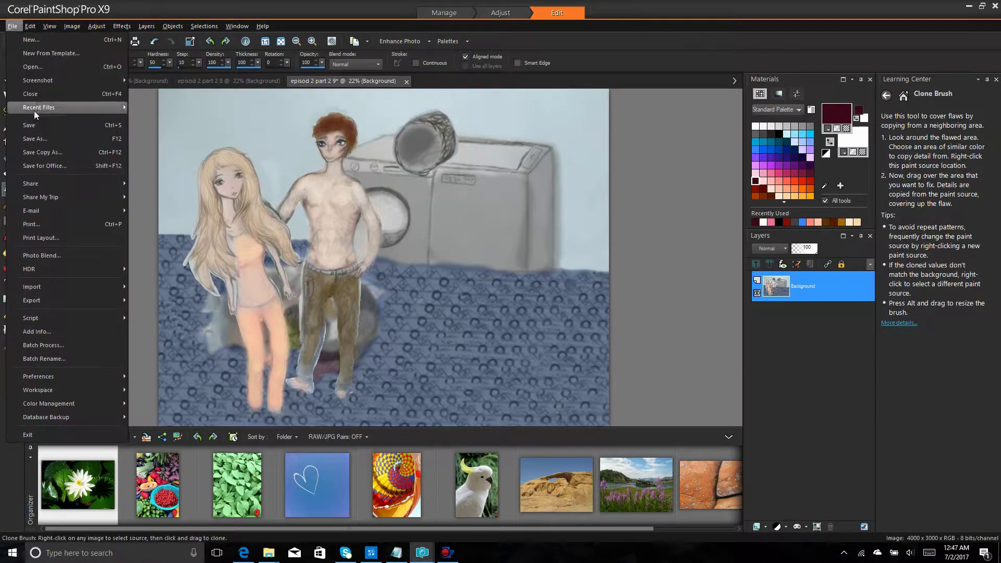
click(33, 126)
click(406, 81)
Clone the red hair, skin tones and brown trousers onto the man in episod 2 part 2 8 and save the file.
mouse_move(345, 121)
mouse_down()
mouse_move(308, 133)
mouse_move(331, 150)
mouse_move(347, 127)
mouse_up()
mouse_move(365, 197)
mouse_down()
mouse_move(356, 282)
mouse_move(352, 198)
mouse_move(333, 208)
mouse_move(329, 286)
mouse_move(315, 177)
mouse_up()
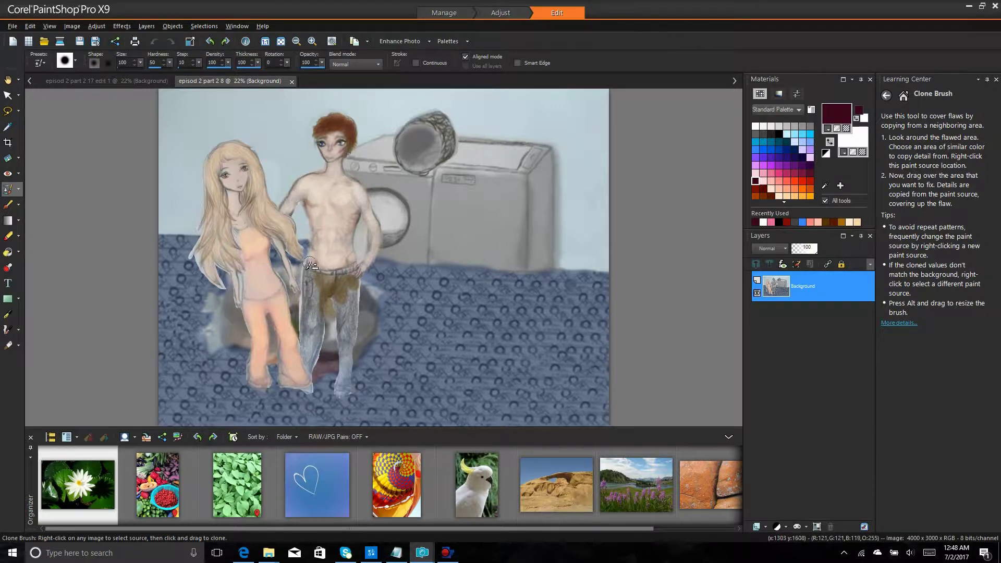
drag(310, 265, 316, 358)
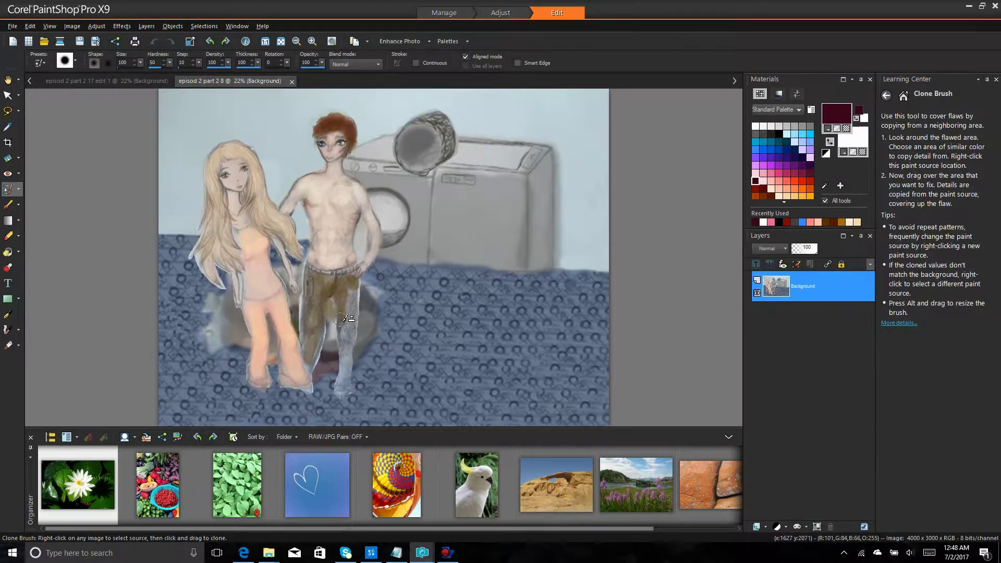
drag(344, 317, 353, 273)
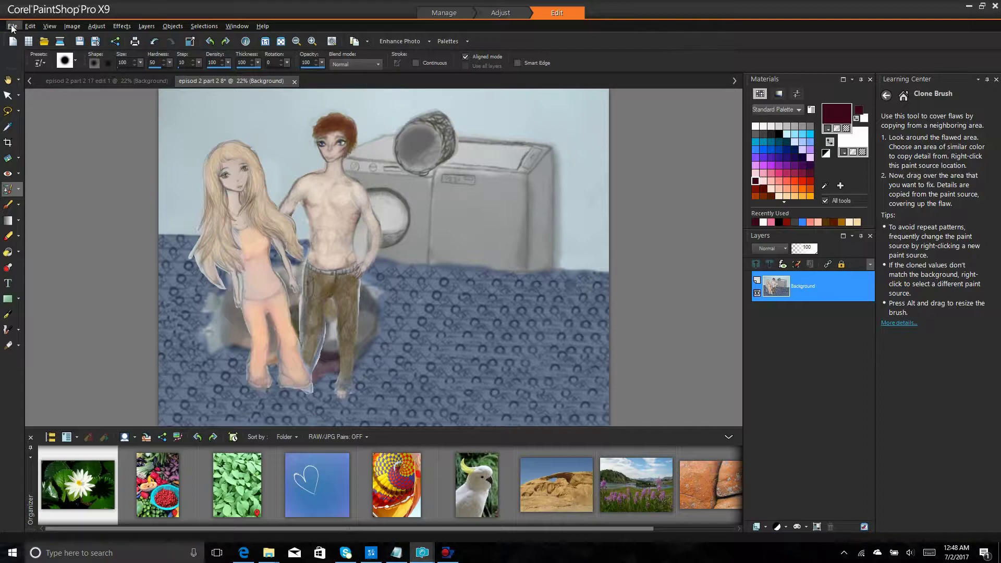
click(12, 26)
click(29, 127)
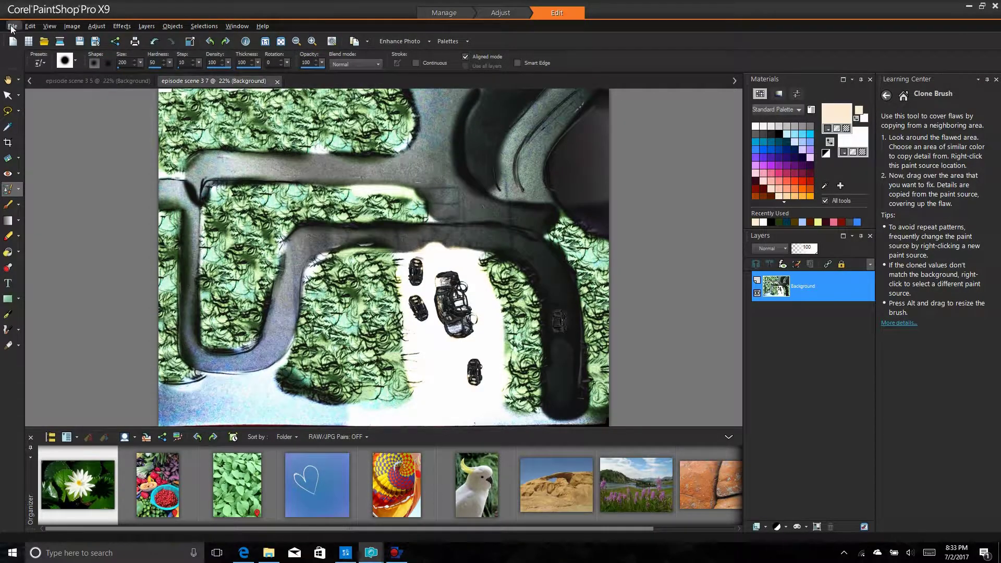
Open the image episode scene 3 all cars from the episode 2 part 3 folder.
click(12, 26)
click(38, 76)
drag(637, 154, 637, 261)
click(488, 254)
click(628, 296)
Clone clean road from episode scene 3 7 over the road's line of cars, keeping only the uppermost car on the dark vertical stretch.
click(214, 81)
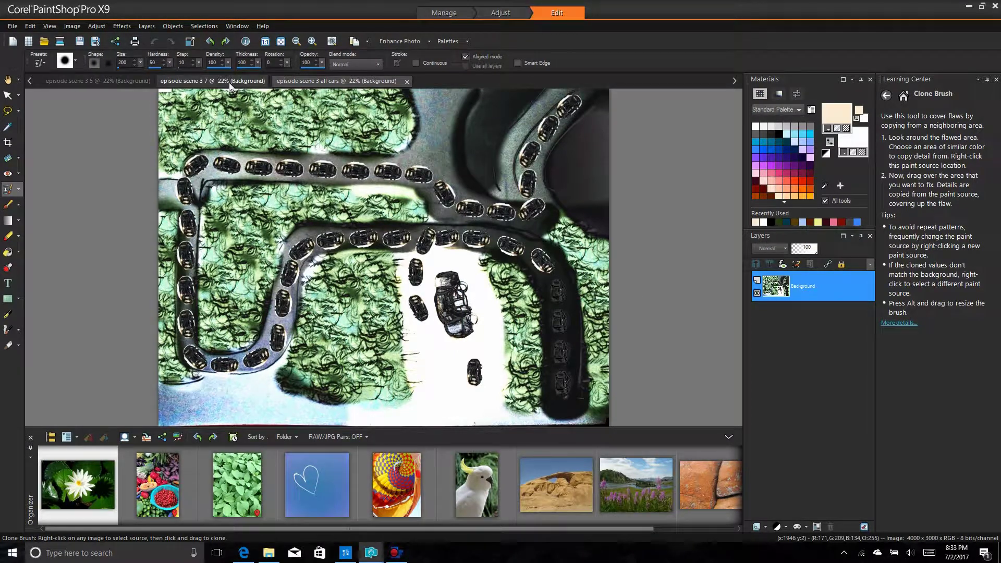
click(369, 80)
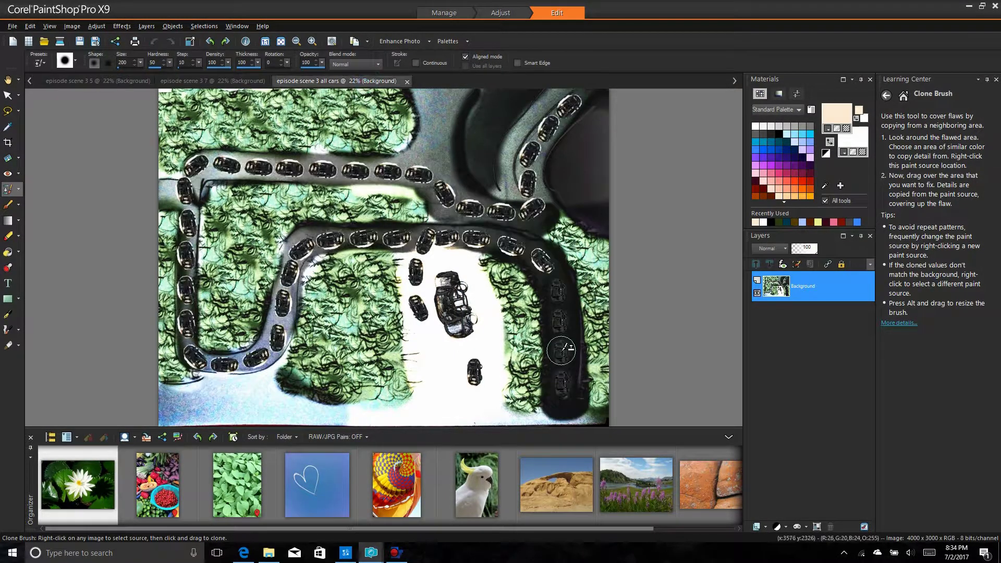
drag(561, 379, 563, 386)
drag(561, 341, 558, 326)
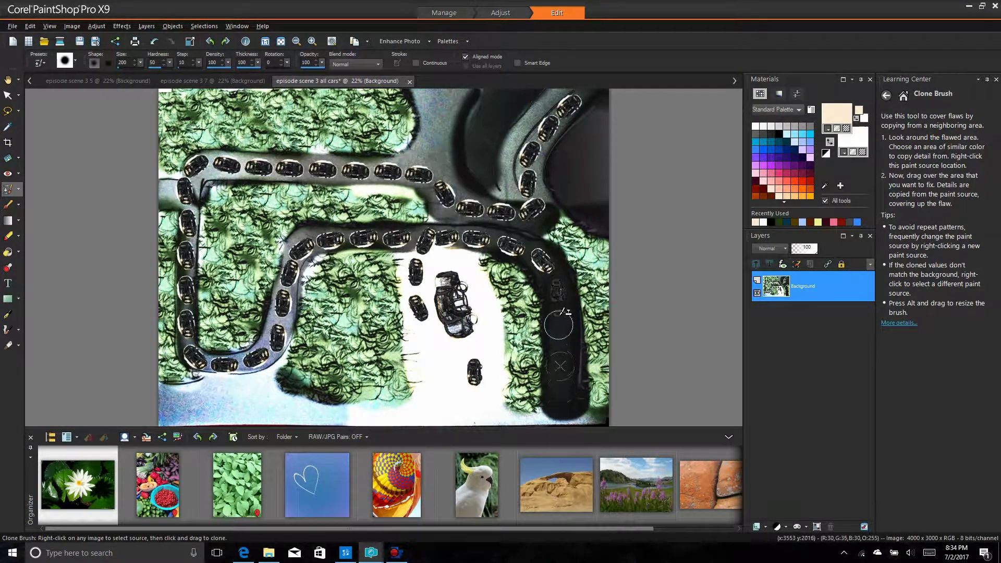
key(ctrl+Tab)
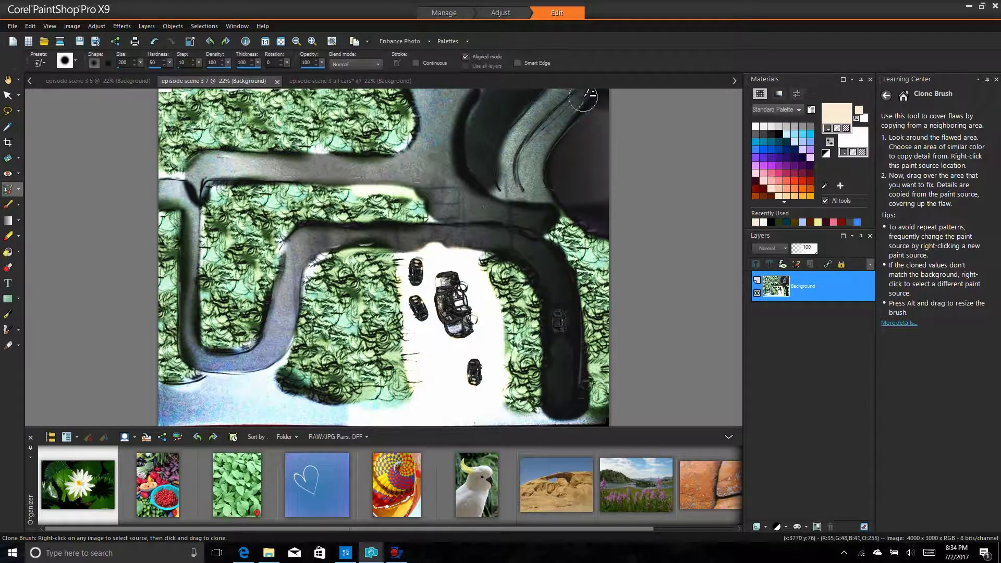
key(ctrl+Tab)
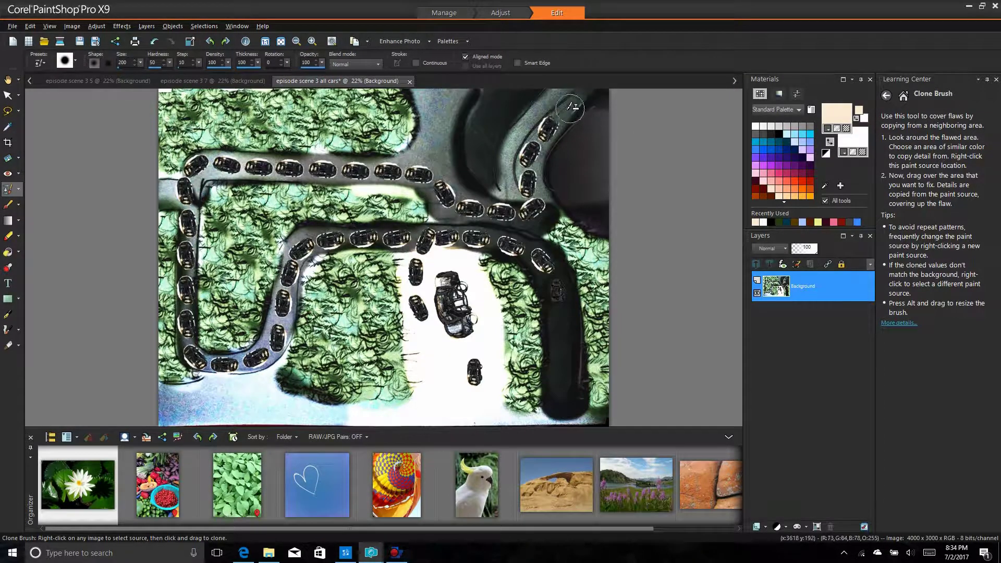
mouse_move(571, 108)
mouse_down()
mouse_move(542, 135)
mouse_move(587, 99)
mouse_move(529, 183)
mouse_move(531, 235)
mouse_move(548, 262)
mouse_move(513, 246)
mouse_move(445, 181)
mouse_move(484, 236)
mouse_move(312, 244)
mouse_move(277, 313)
mouse_move(281, 348)
mouse_move(197, 360)
mouse_move(185, 200)
mouse_move(203, 167)
mouse_move(423, 166)
mouse_up()
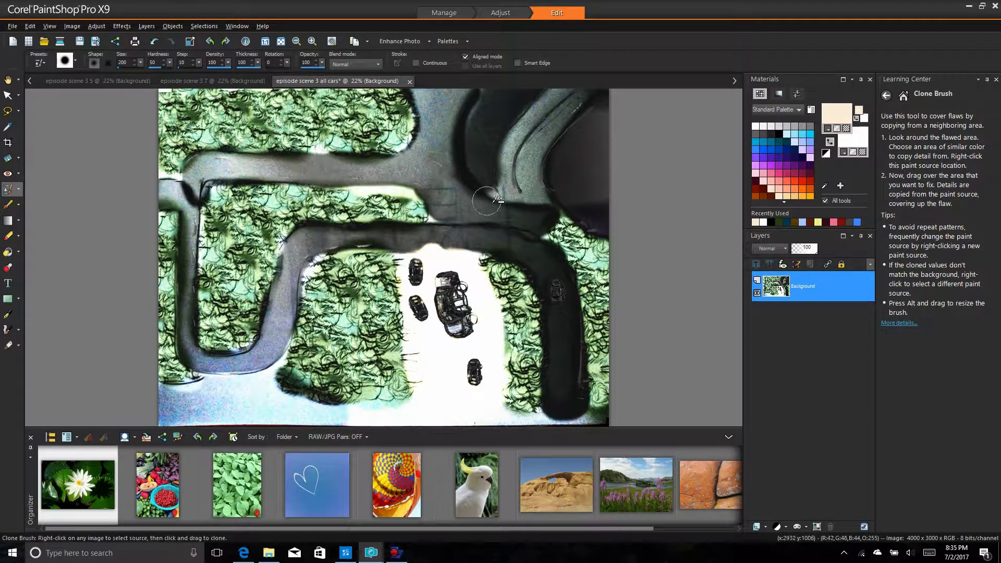
Save the edited image as episode scene 3 8 and close episode scene 3 7.
click(12, 26)
click(50, 136)
key(Right)
key(BackSpace)
key(BackSpace)
key(BackSpace)
key(BackSpace)
key(BackSpace)
key(BackSpace)
key(BackSpace)
key(BackSpace)
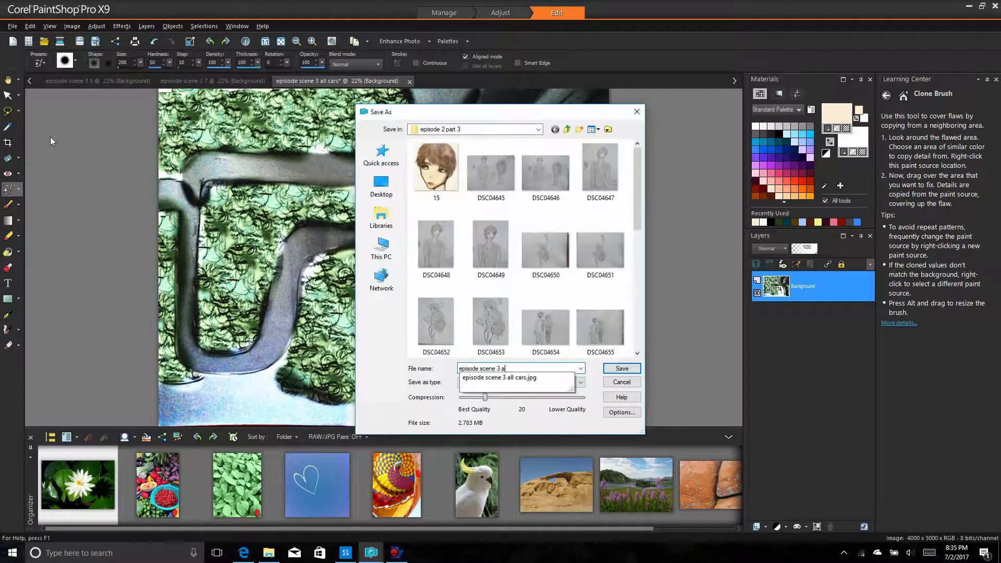
text(8)
click(621, 367)
click(185, 81)
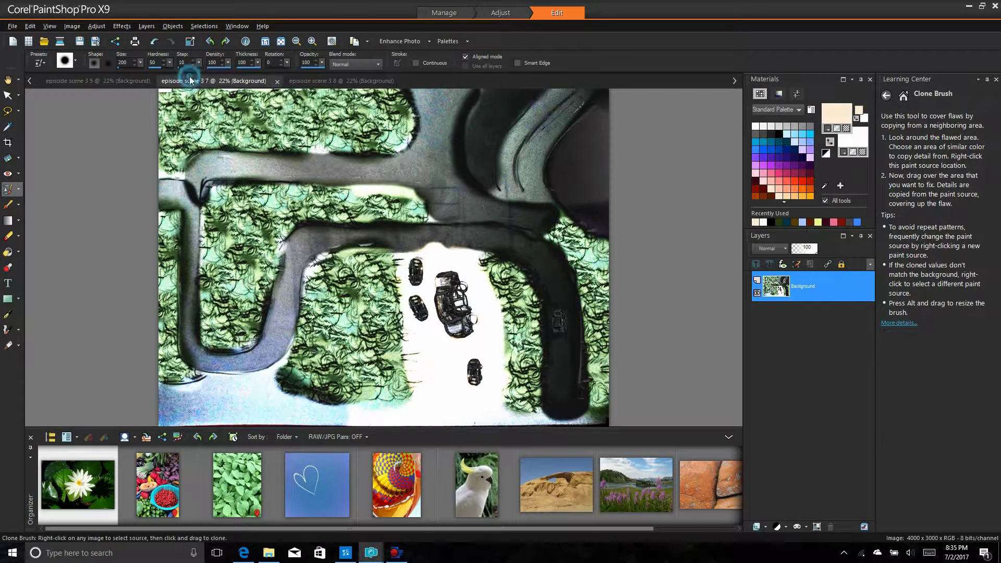
click(276, 81)
Open episode scene 3 all cars again as the base for another frame.
click(12, 26)
click(32, 56)
drag(637, 173, 636, 269)
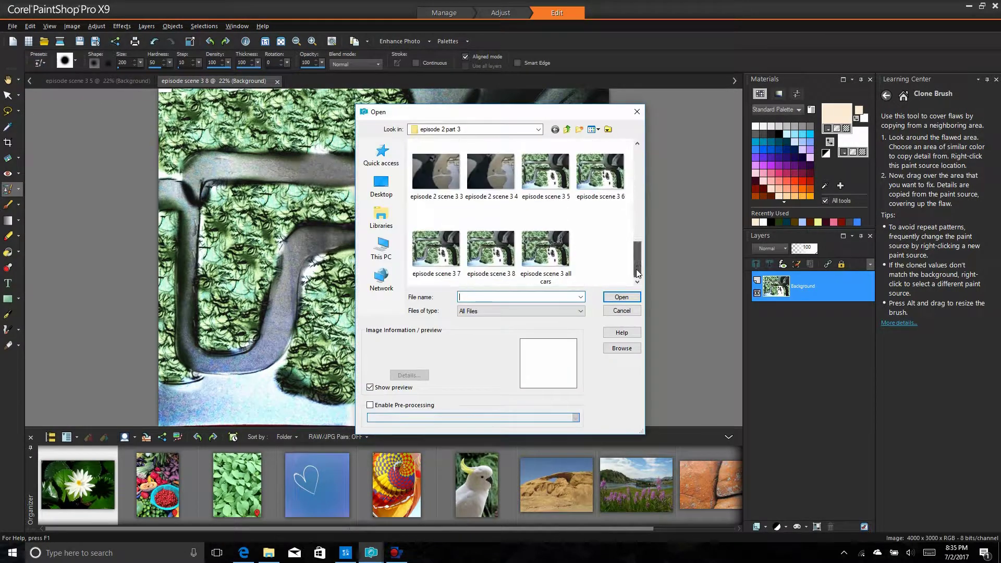
click(546, 252)
click(623, 300)
Clone clean road from episode scene 3 8 over the line of cars, keeping only the car on the bend above the dark vertical stretch.
click(214, 80)
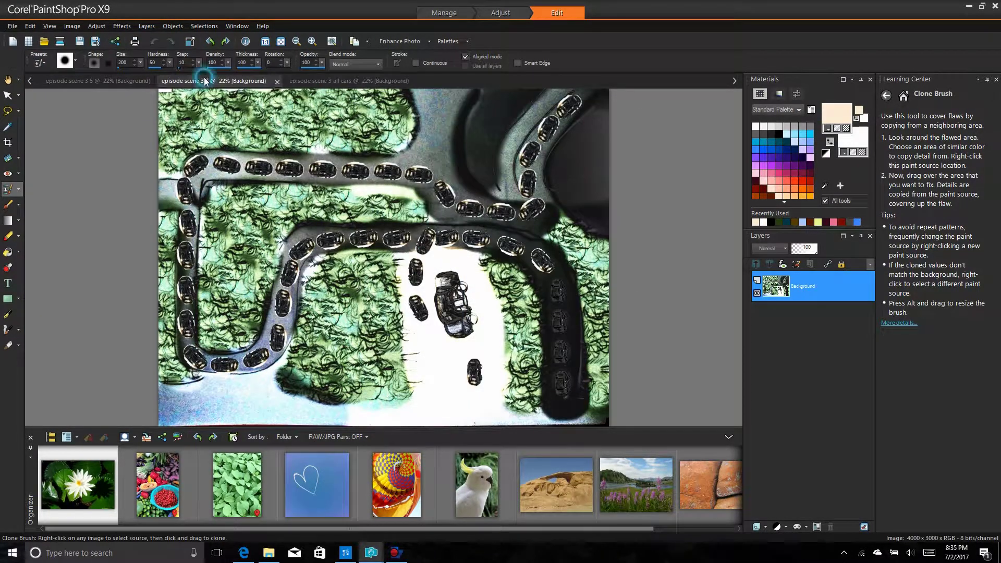
key(ctrl+Tab)
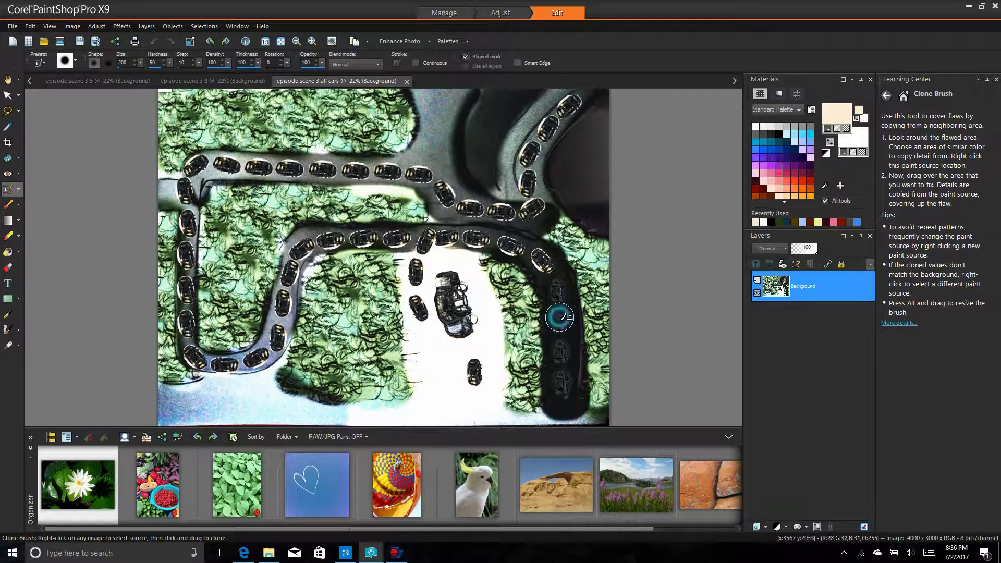
mouse_move(559, 317)
mouse_down()
mouse_move(561, 386)
mouse_move(584, 320)
mouse_move(558, 289)
mouse_up()
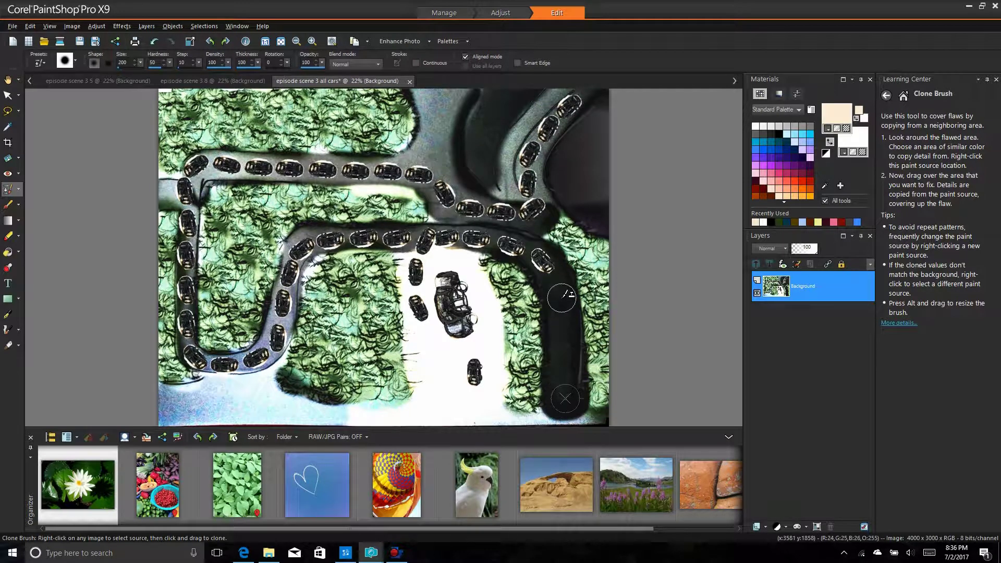
click(226, 82)
key(ctrl+Tab)
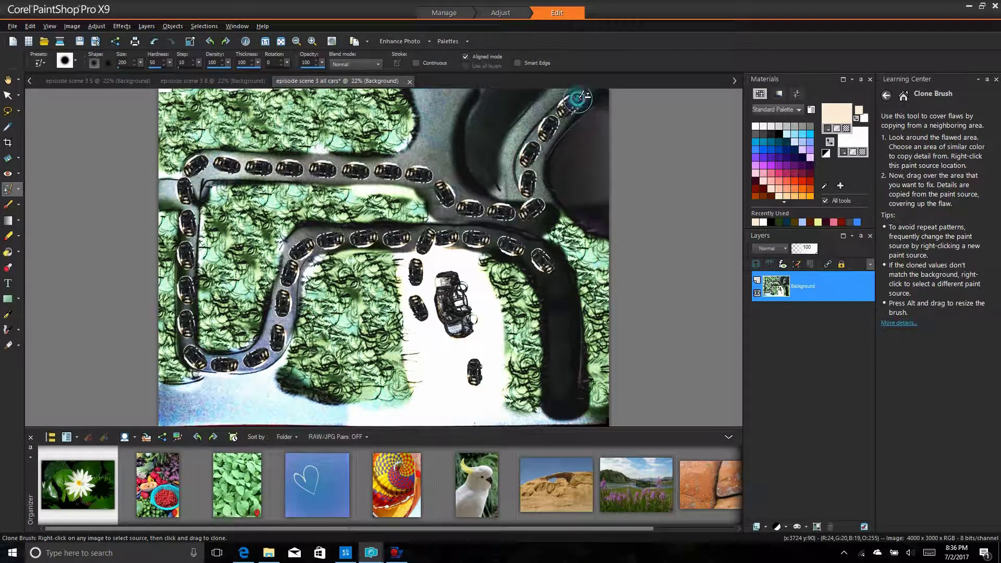
mouse_move(532, 217)
mouse_down()
mouse_move(517, 248)
mouse_move(586, 97)
mouse_move(532, 210)
mouse_move(451, 194)
mouse_move(411, 172)
mouse_move(204, 169)
mouse_move(213, 156)
mouse_move(186, 206)
mouse_move(192, 301)
mouse_move(183, 220)
mouse_move(181, 338)
mouse_move(228, 366)
mouse_move(302, 268)
mouse_move(346, 240)
mouse_move(488, 238)
mouse_up()
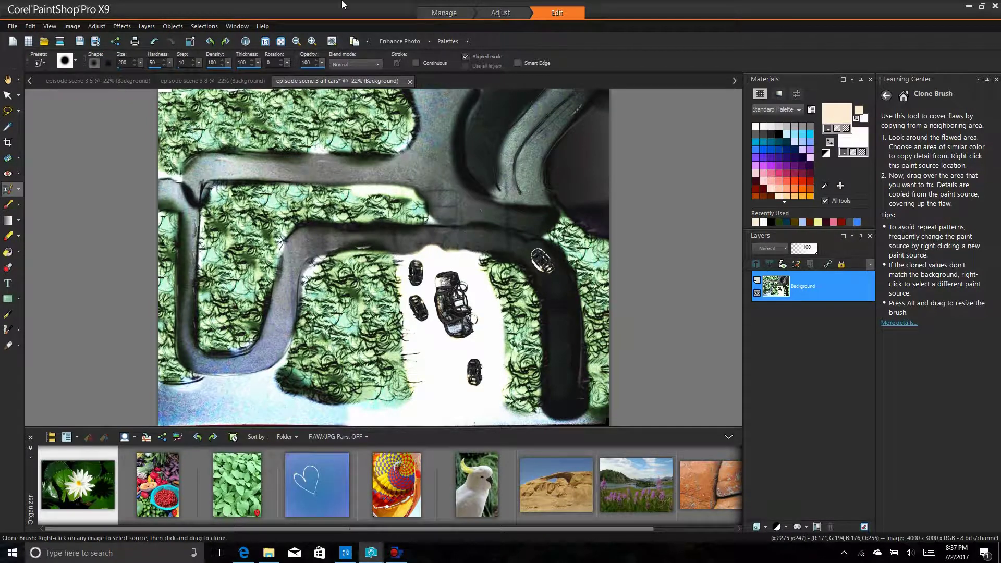
Save the edited image as episode scene 3 9 and close episode scene 3 8.
click(11, 23)
click(37, 136)
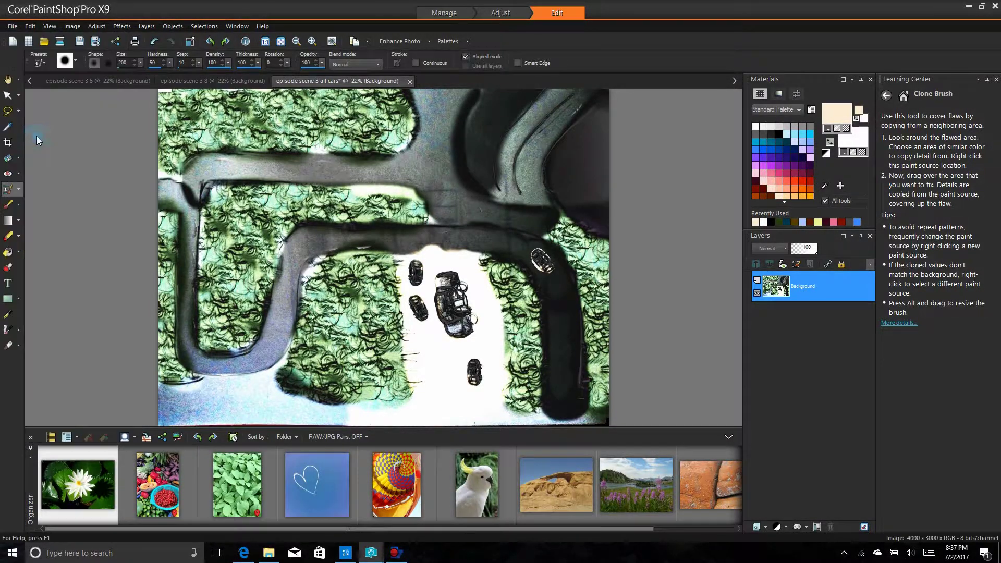
click(623, 369)
click(276, 82)
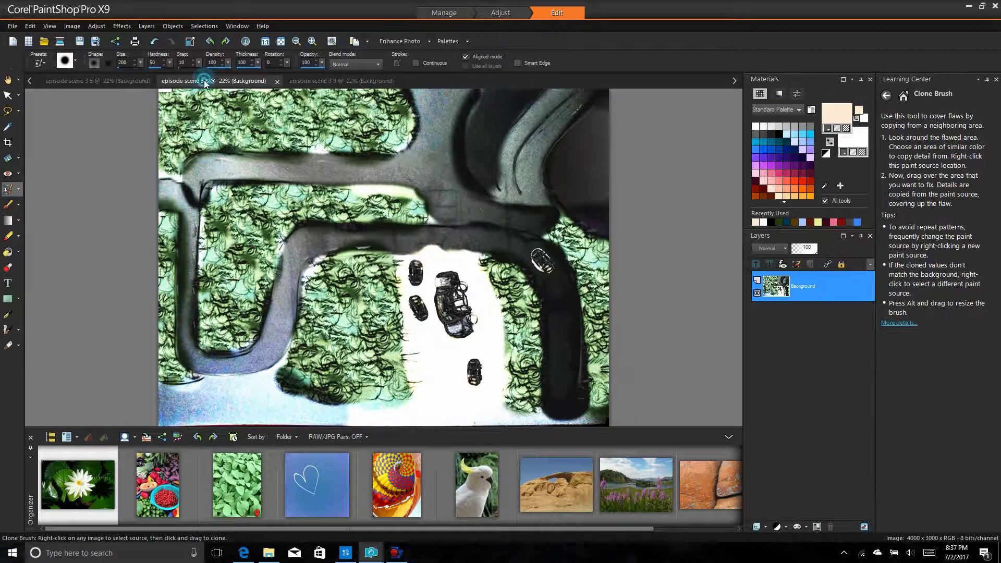
Reopen episode scene 3 all cars alongside episode scene 3 9.
click(12, 26)
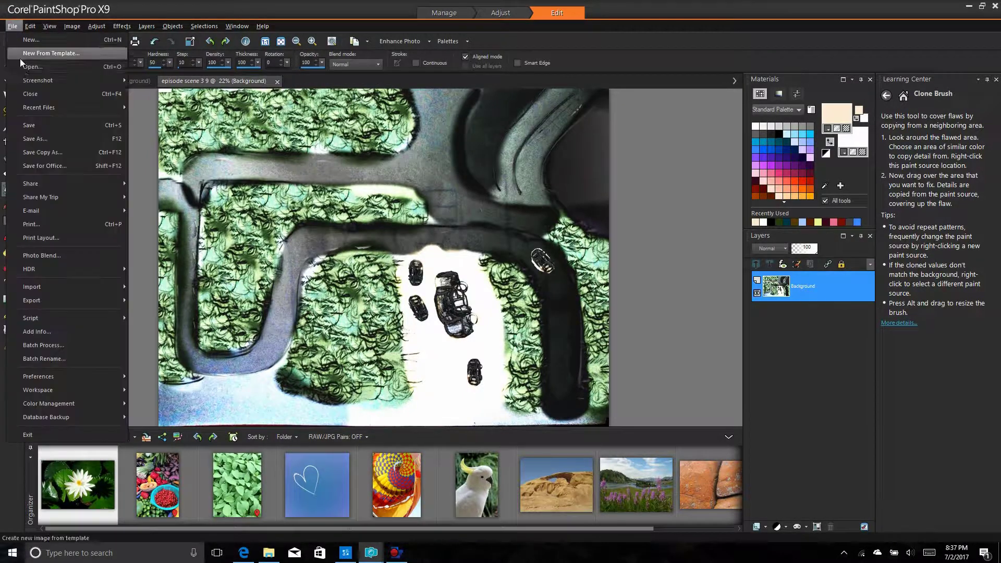
click(20, 59)
click(599, 250)
click(622, 296)
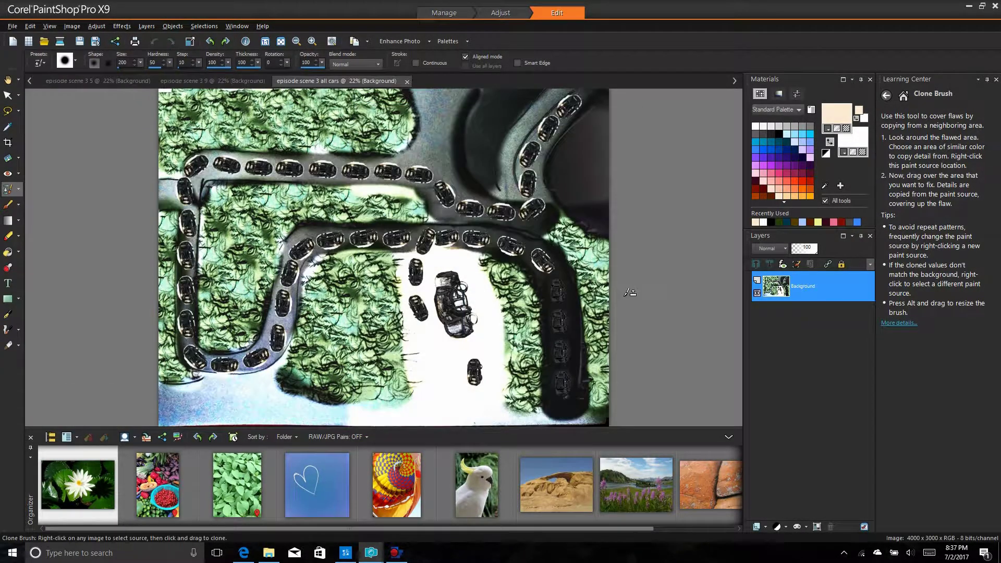
Clone clean road from episode scene 3 9 over the line of cars, keeping only the car just before the bend above the white parking area.
click(328, 81)
mouse_move(558, 287)
mouse_down()
mouse_move(565, 397)
mouse_move(549, 274)
mouse_up()
click(219, 81)
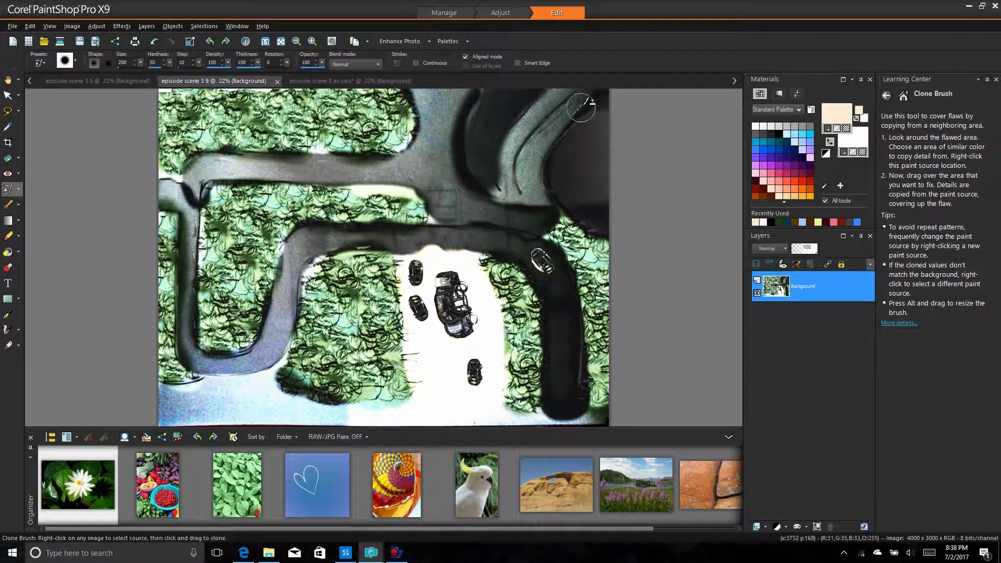
key(ctrl+Tab)
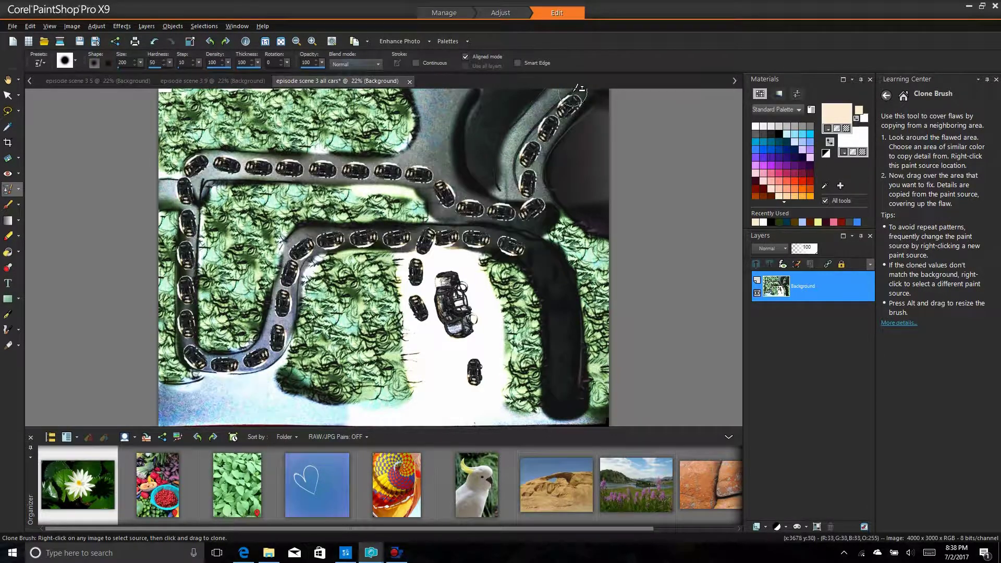
mouse_move(574, 100)
mouse_down()
mouse_move(533, 154)
mouse_move(530, 207)
mouse_move(488, 212)
mouse_move(479, 238)
mouse_move(462, 222)
mouse_up()
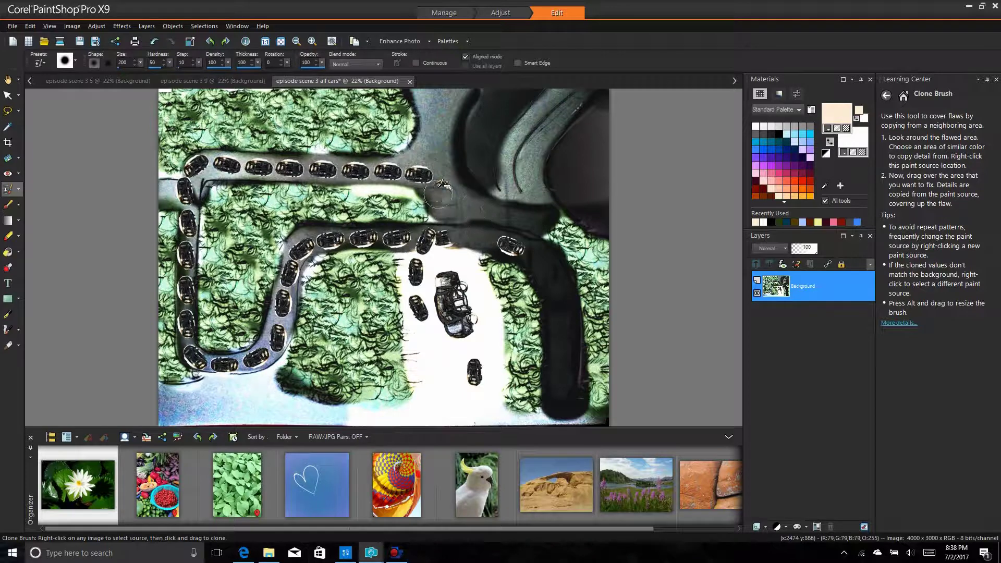
mouse_move(444, 184)
mouse_down()
mouse_move(445, 238)
mouse_move(409, 236)
mouse_up()
mouse_move(344, 235)
mouse_down()
mouse_move(315, 248)
mouse_move(283, 326)
mouse_move(249, 359)
mouse_move(199, 357)
mouse_move(187, 248)
mouse_move(201, 164)
mouse_move(184, 173)
mouse_move(284, 164)
mouse_move(431, 173)
mouse_up()
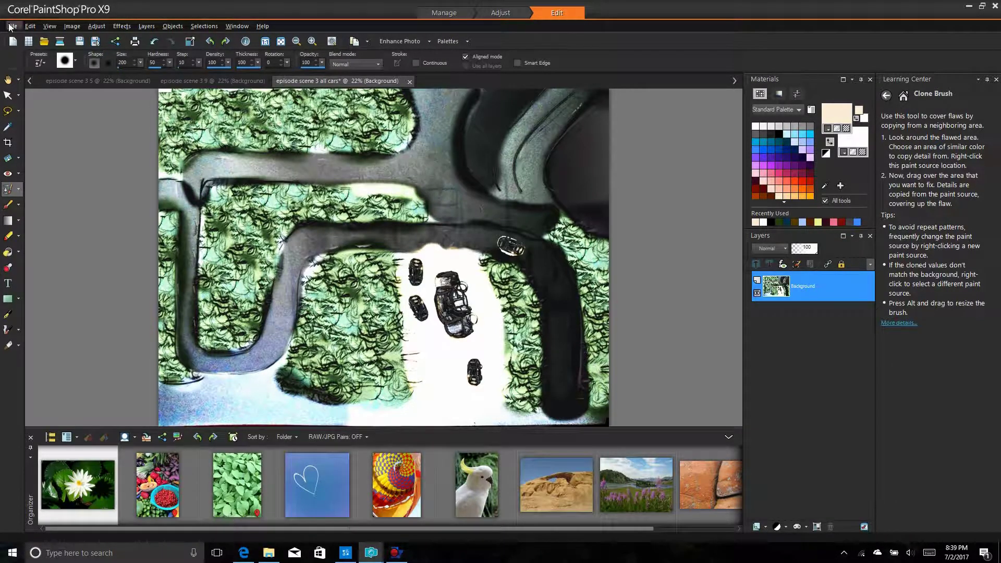
Save the edited image as episode scene 3 10 and close episode scene 3 9.
click(10, 27)
click(38, 141)
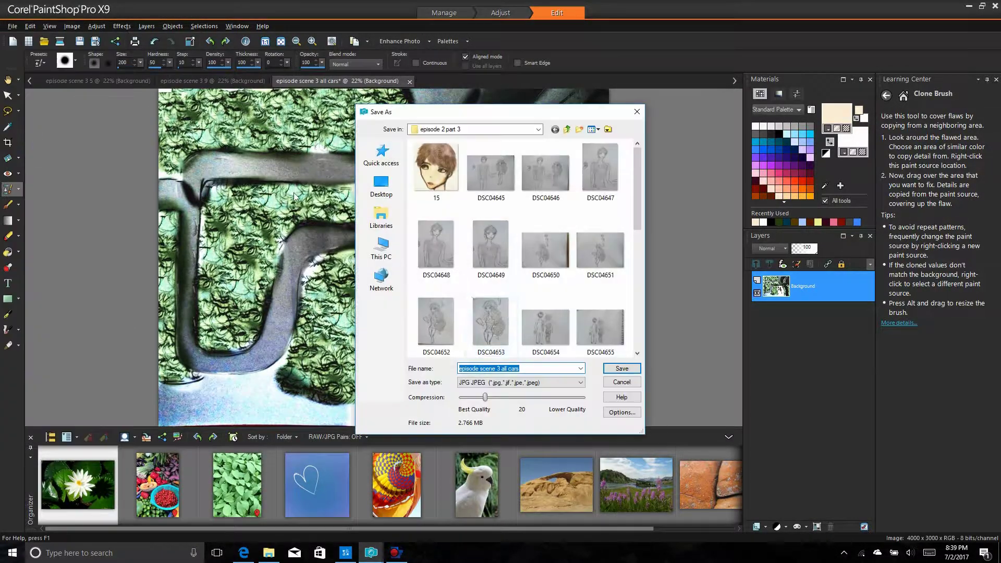
text(episode scene 3 10)
click(622, 369)
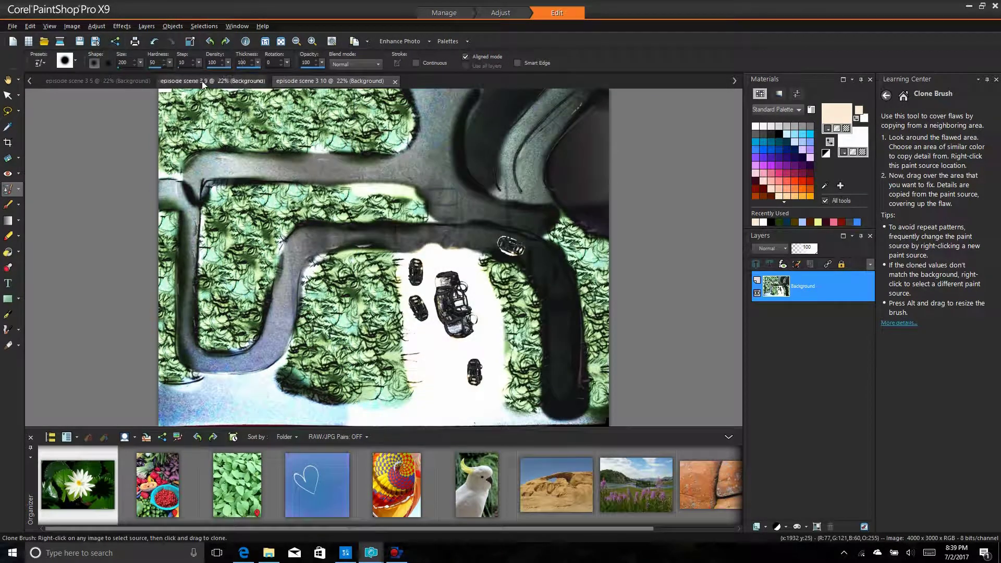
click(272, 81)
click(277, 82)
Open episode scene 3 all cars from the episode 2 part 3 folder alongside episode scene 3 10.
click(11, 27)
click(39, 62)
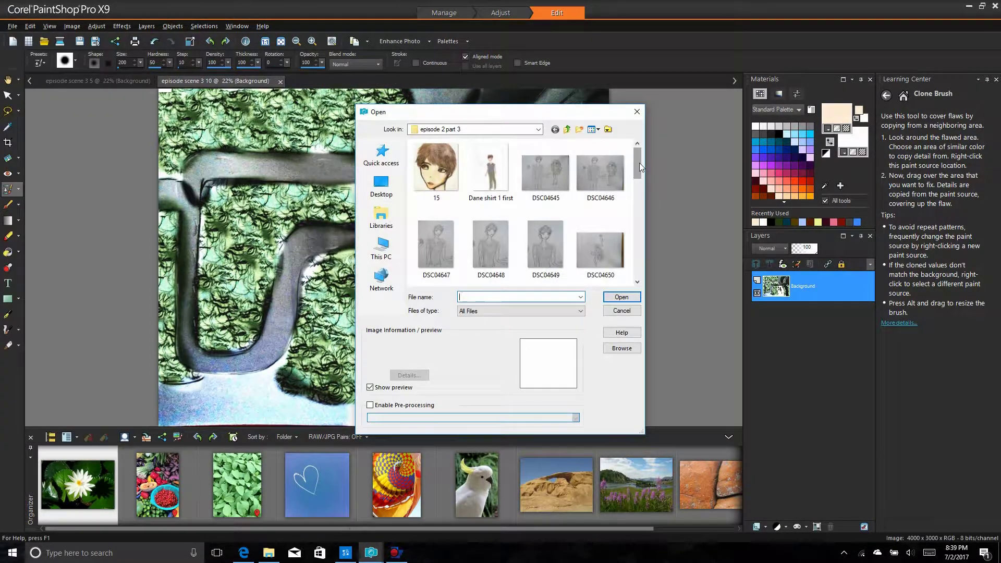
drag(639, 163, 638, 266)
click(436, 248)
click(621, 297)
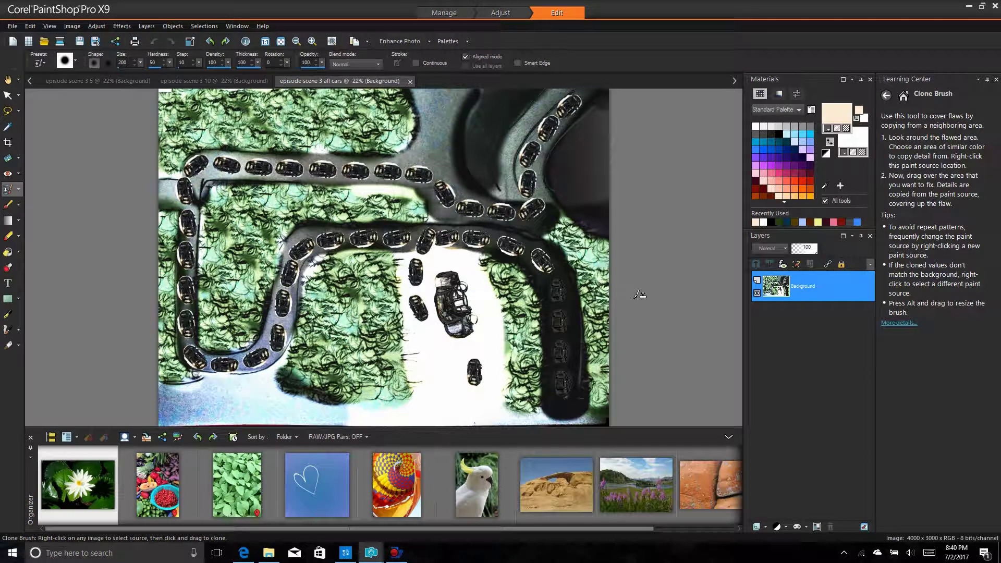
Clone clean road from episode scene 3 10 over the line of cars, keeping only the road car above the white parking area's upper-right edge.
click(200, 82)
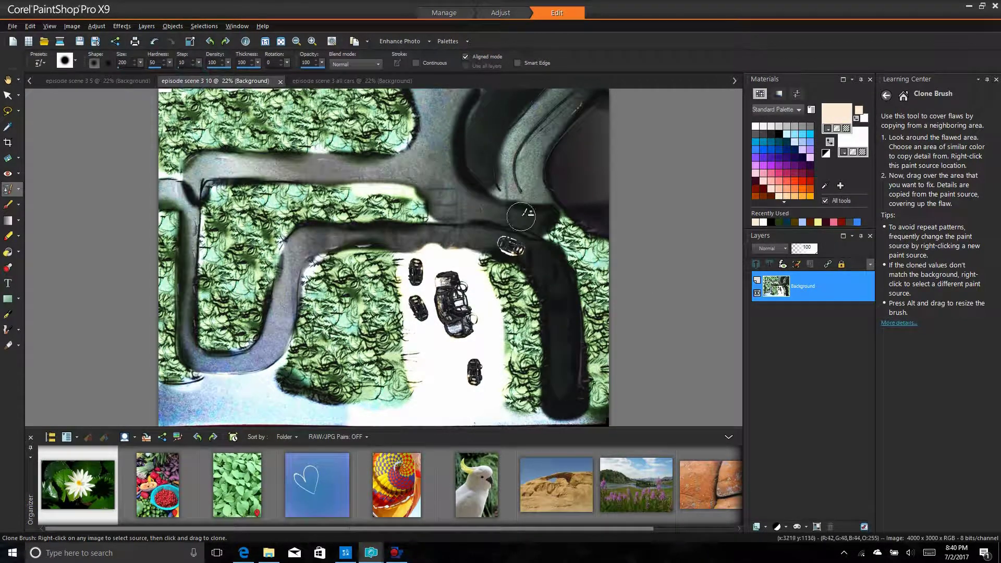
click(334, 82)
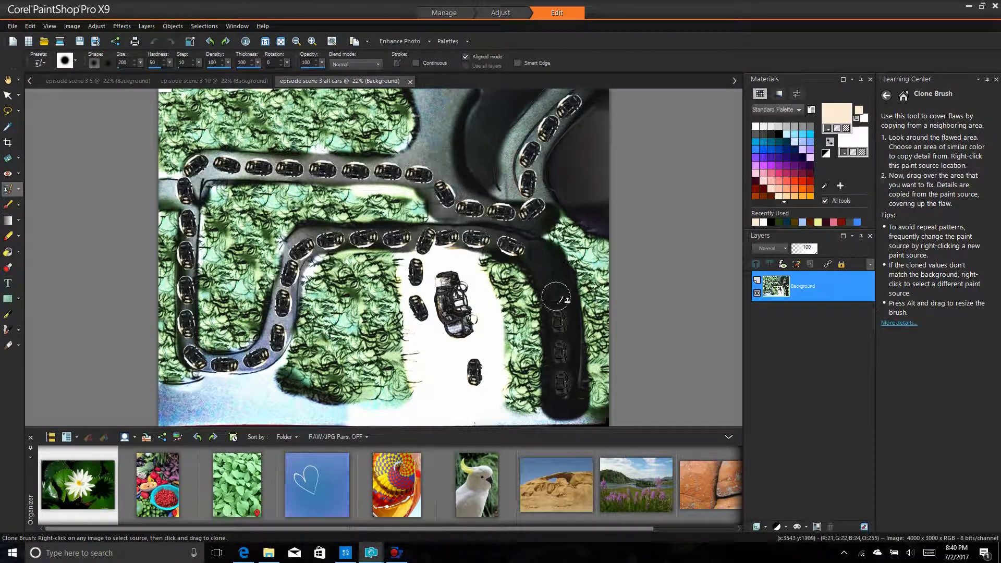
click(206, 81)
click(332, 82)
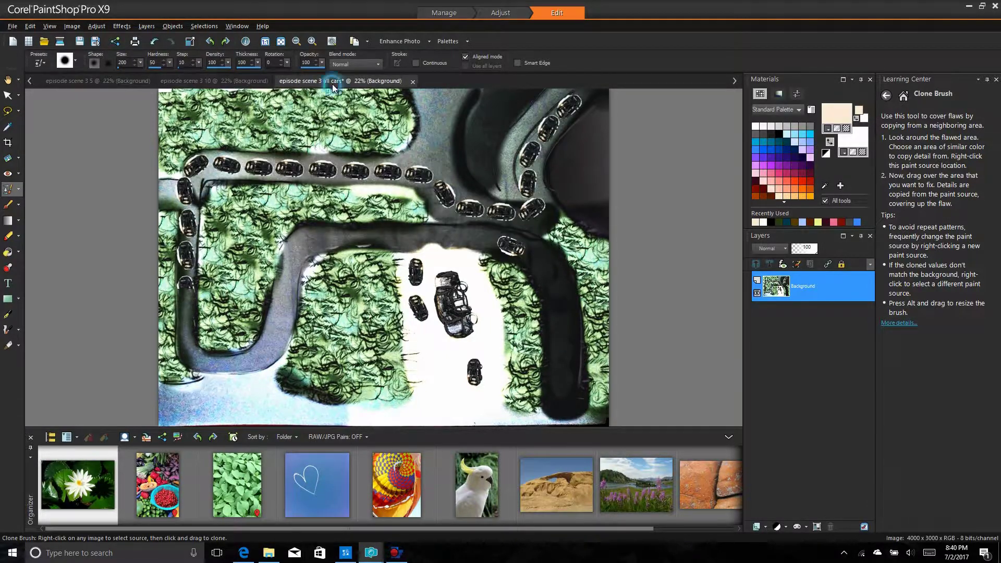
click(215, 79)
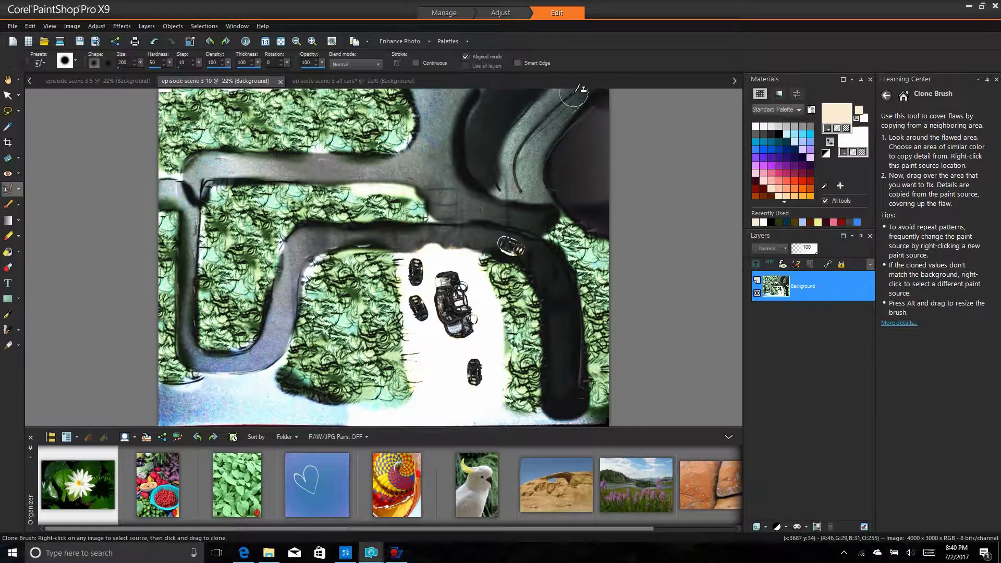
click(328, 78)
drag(581, 99, 532, 139)
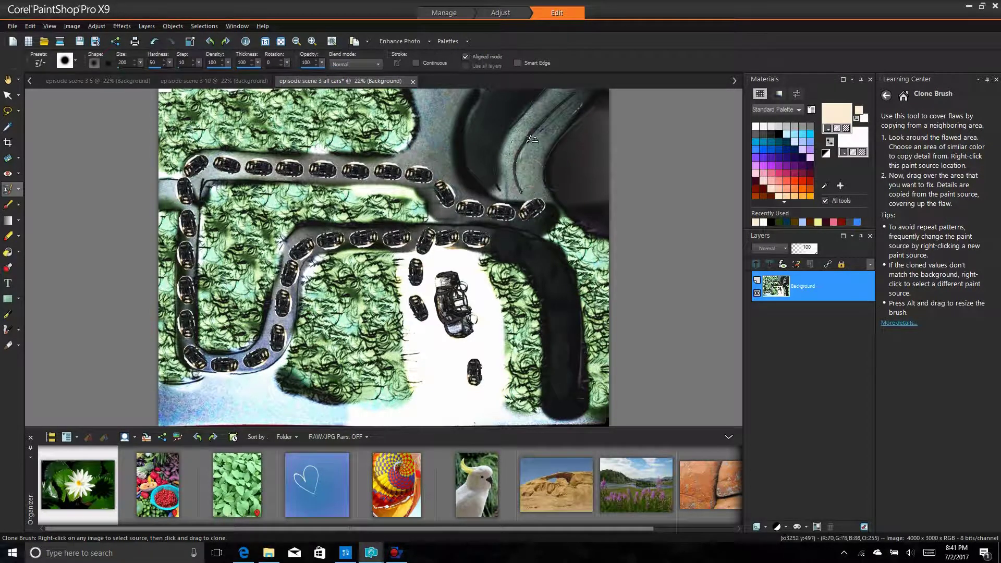
mouse_move(514, 214)
mouse_down()
mouse_move(469, 207)
mouse_move(420, 246)
mouse_move(322, 237)
mouse_move(291, 261)
mouse_move(285, 319)
mouse_move(237, 368)
mouse_move(191, 352)
mouse_move(184, 190)
mouse_move(235, 167)
mouse_move(433, 176)
mouse_up()
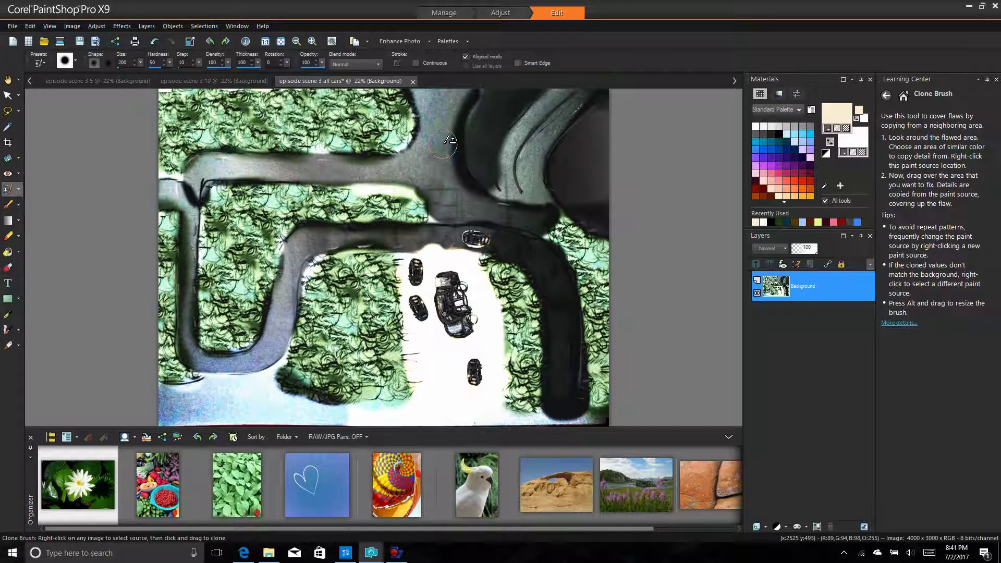
Save the edited all-cars image as episode scene 3 11 in the episode 2 part 3 folder.
click(12, 26)
click(43, 134)
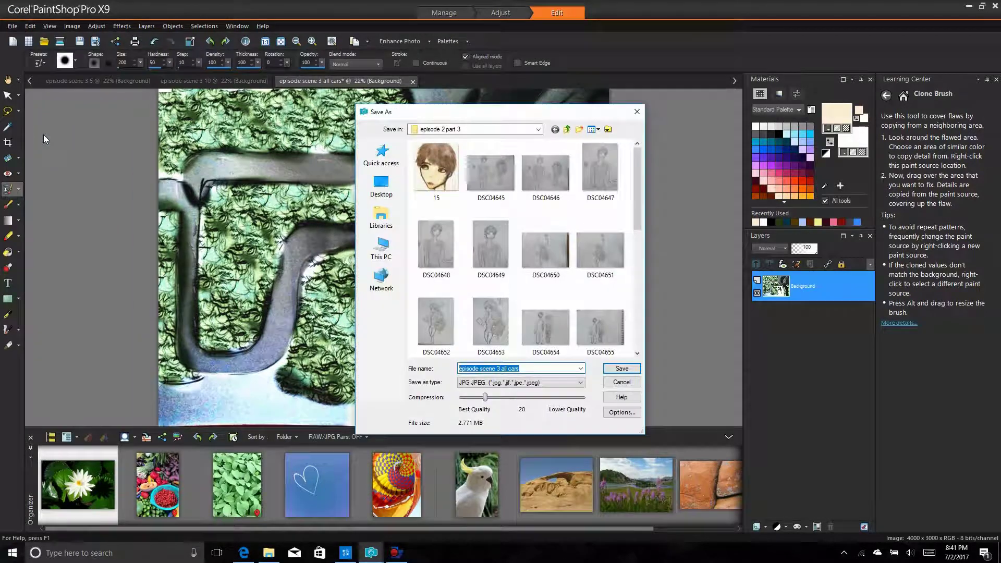
text(episode scene 3 11)
click(619, 367)
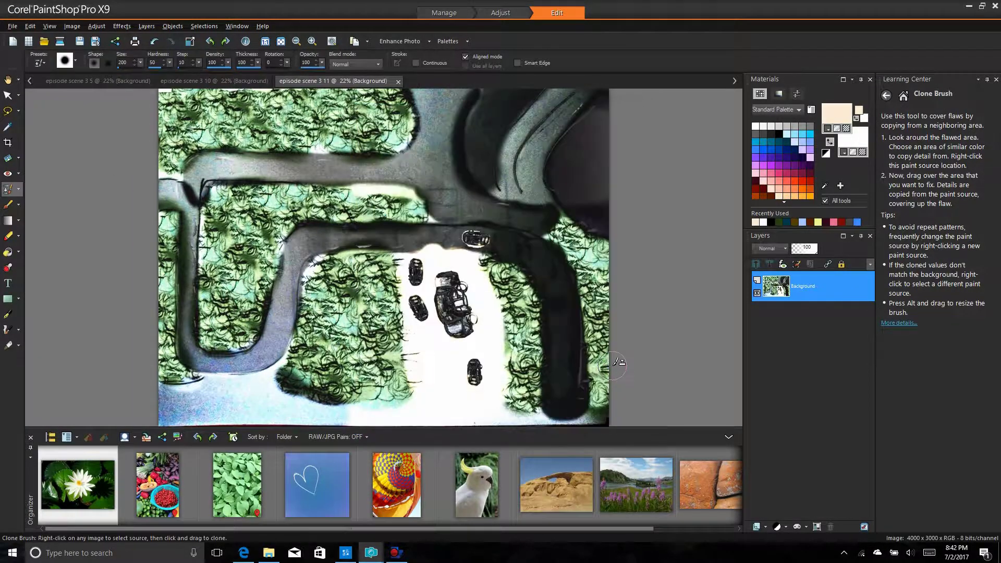